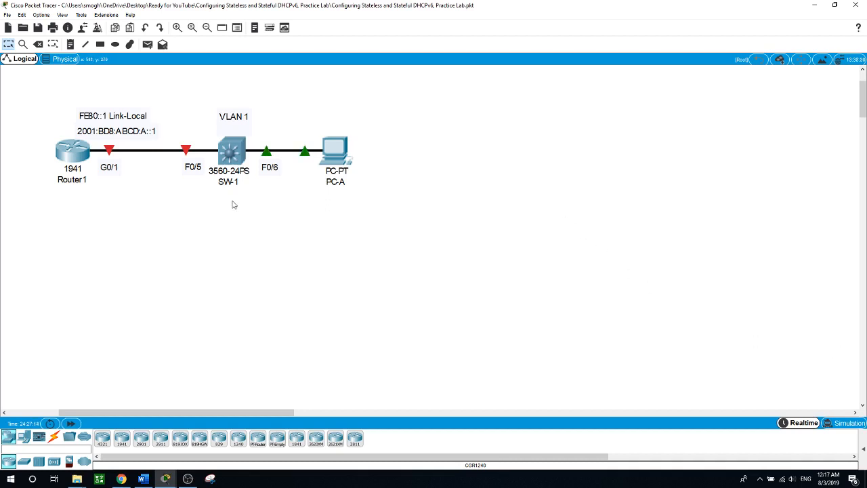
# Open the command-line interface of switch SW-1 and enter privileged EXEC mode
pyautogui.click(231, 151)
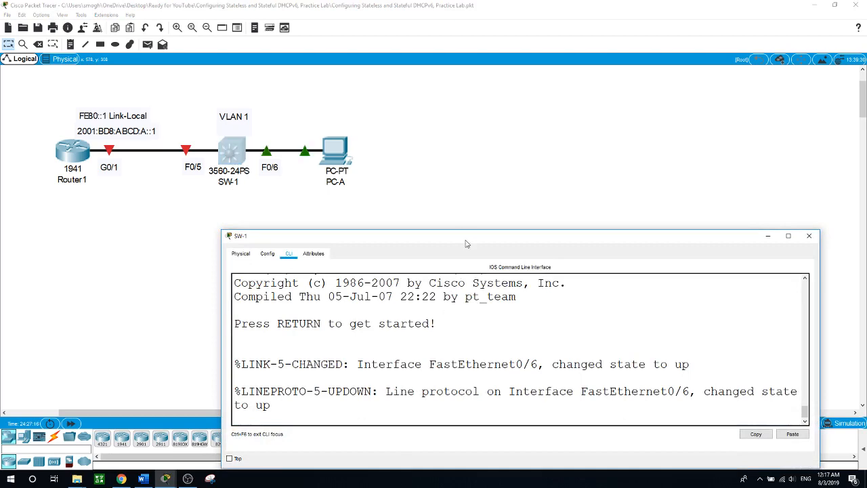
pyautogui.moveTo(466, 239); pyautogui.dragTo(383, 216)
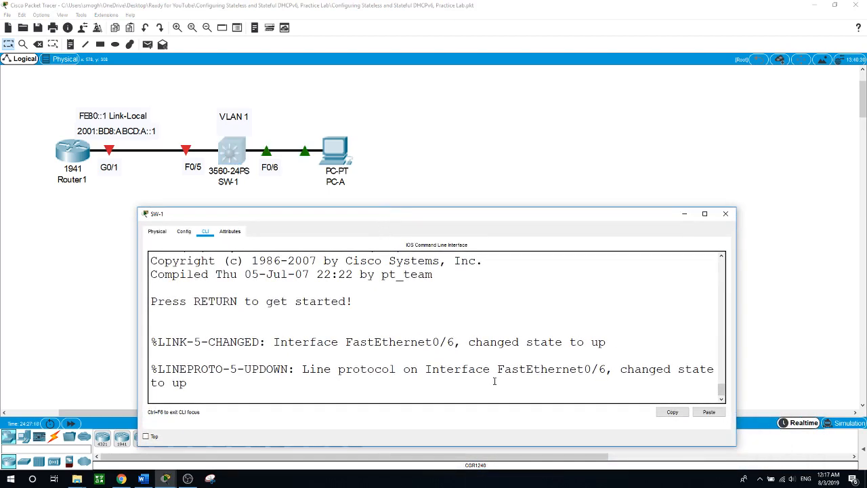
pyautogui.press('Return')
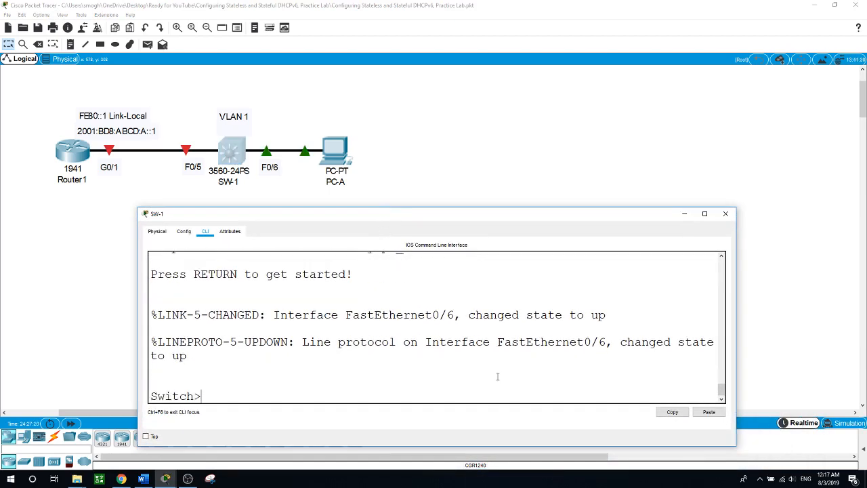
pyautogui.write('en')
pyautogui.press('Return')
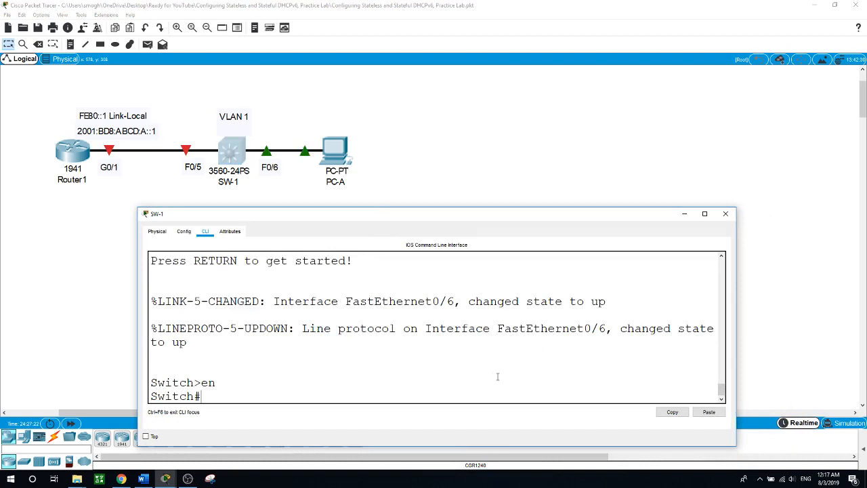
# Set the switch's hostname to SW-1 in global configuration mode and return to privileged EXEC mode
pyautogui.write('conf t')
pyautogui.press('Return')
pyautogui.write('h')
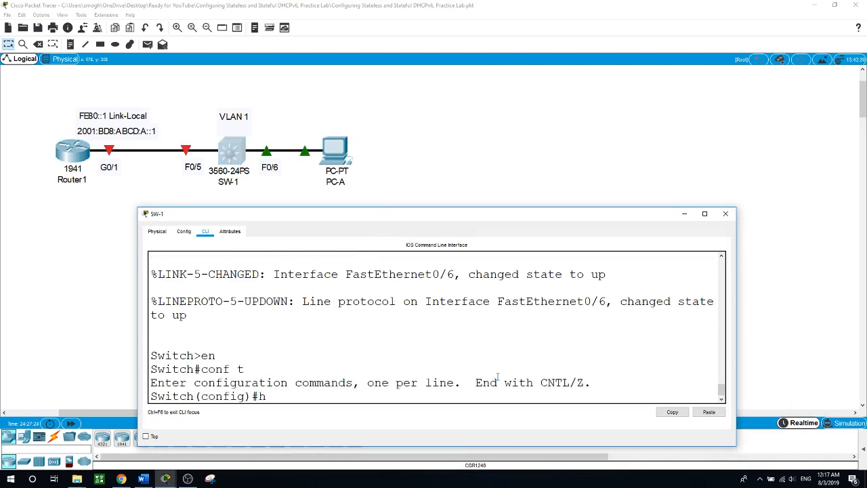
pyautogui.write('ostname SW-1')
pyautogui.press('Return')
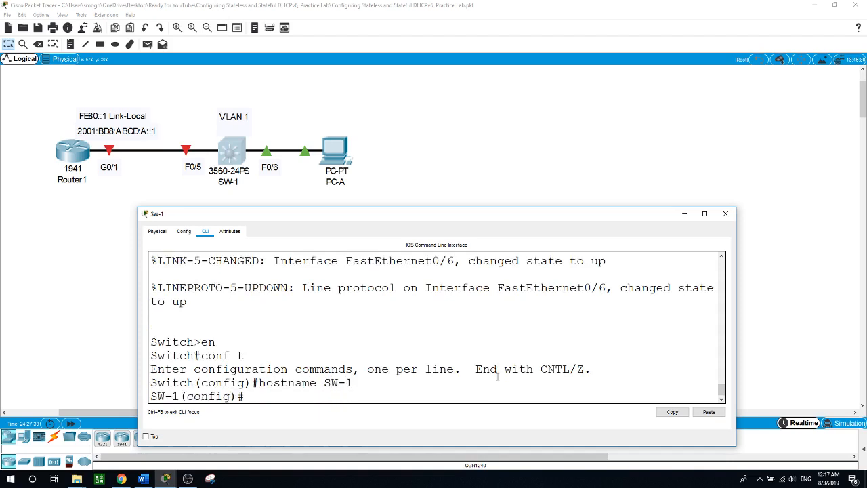
pyautogui.write('end')
pyautogui.press('Return')
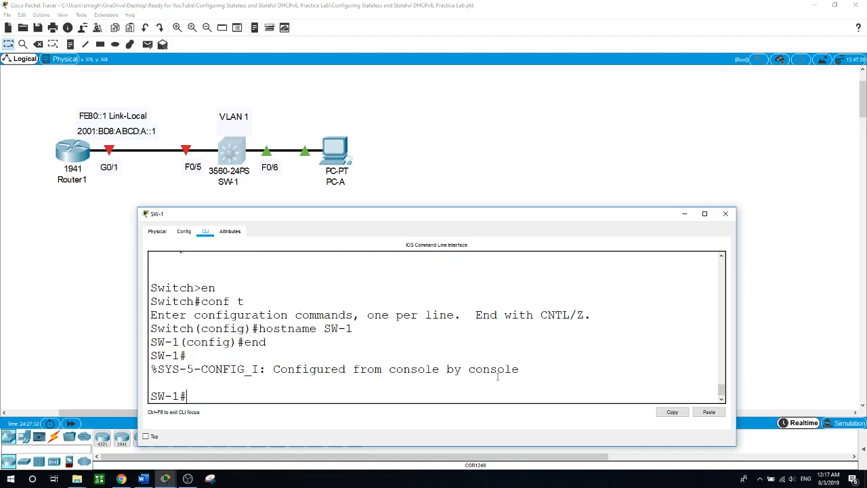
# Display the switch's current SDM template with show sdm prefer and enlarge the console window to read it
pyautogui.write('show sdm prefer')
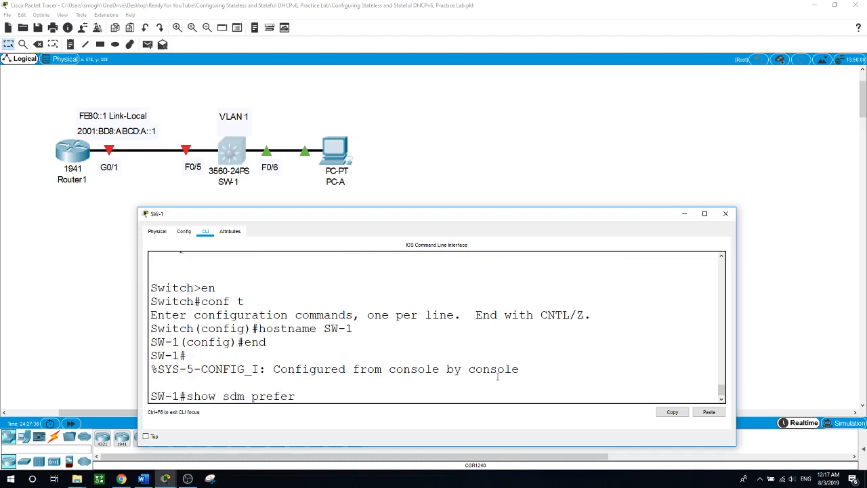
pyautogui.press('Return')
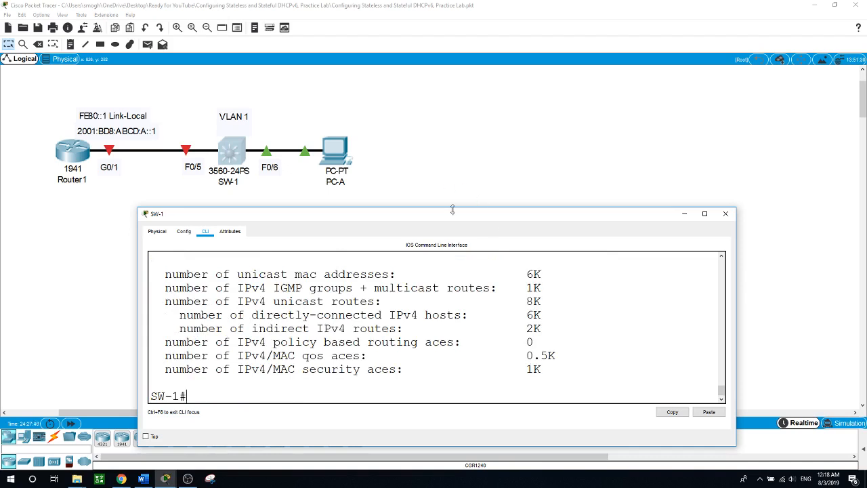
pyautogui.moveTo(452, 210); pyautogui.dragTo(452, 156)
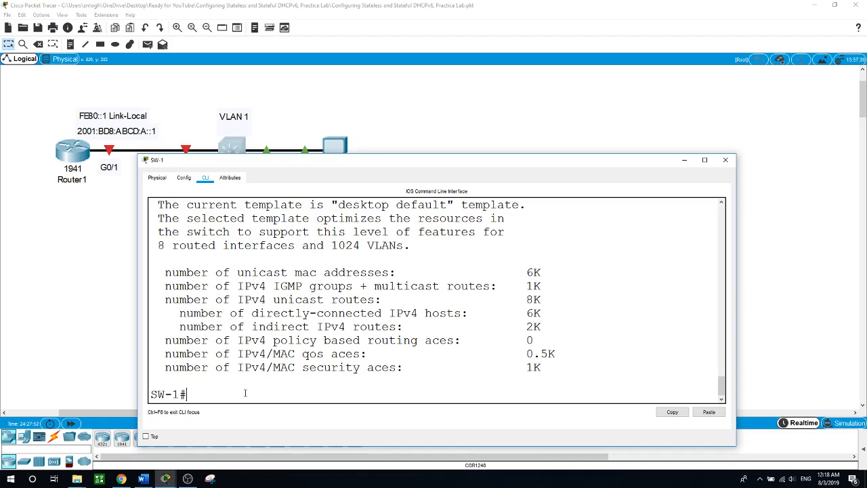
# Configure the switch with sdm prefer dual-ipv4-and-ipv6 default and return to privileged EXEC mode
pyautogui.write('conf t')
pyautogui.press('Return')
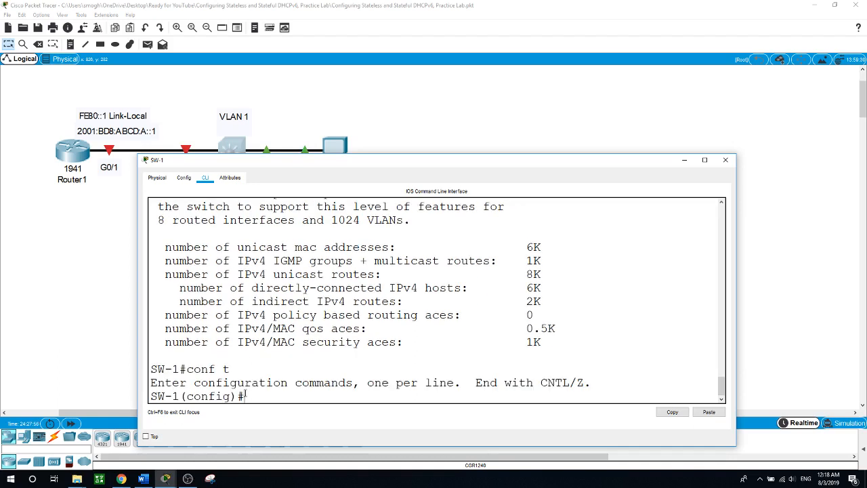
pyautogui.write('sdm pre')
pyautogui.press('Tab')
pyautogui.write('du')
pyautogui.press('Tab')
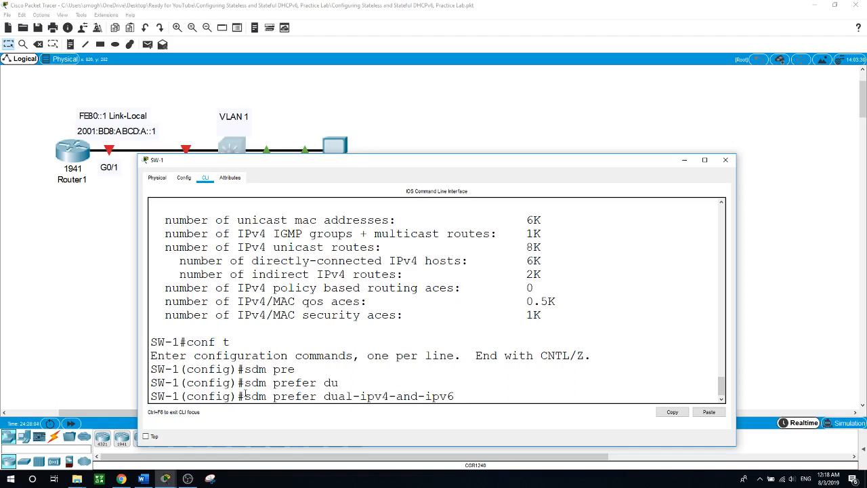
pyautogui.write('def')
pyautogui.press('Tab')
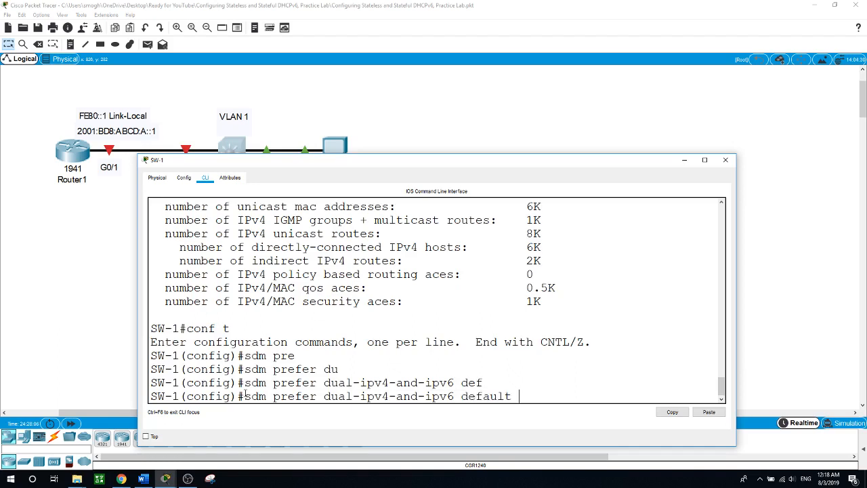
pyautogui.press('Return')
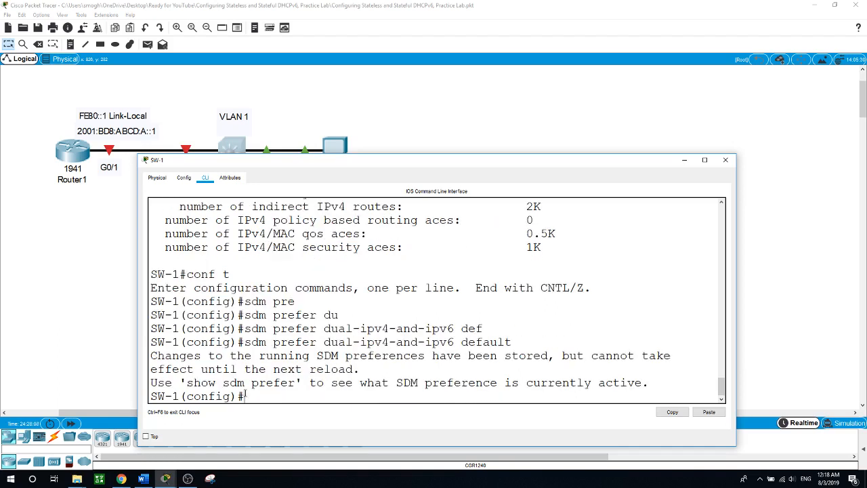
pyautogui.write('end')
pyautogui.press('Return')
pyautogui.press('Return')
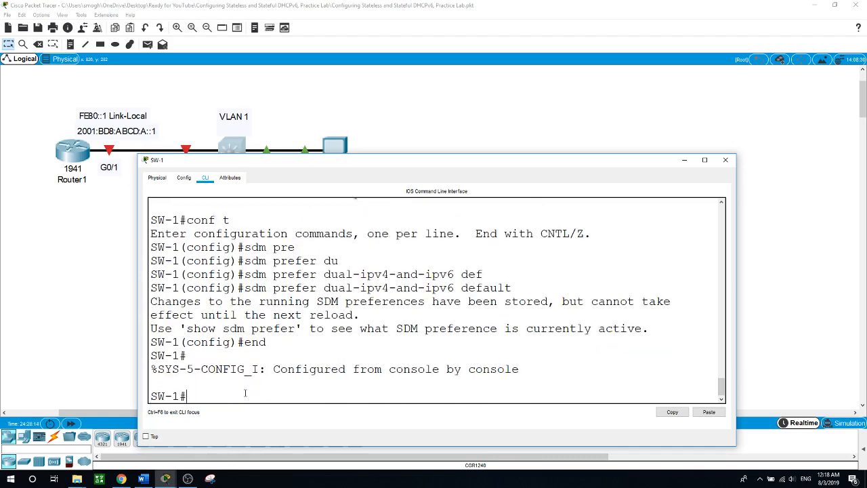
# Reload SW-1, saving the modified system configuration and confirming the restart
pyautogui.write('reload')
pyautogui.press('Return')
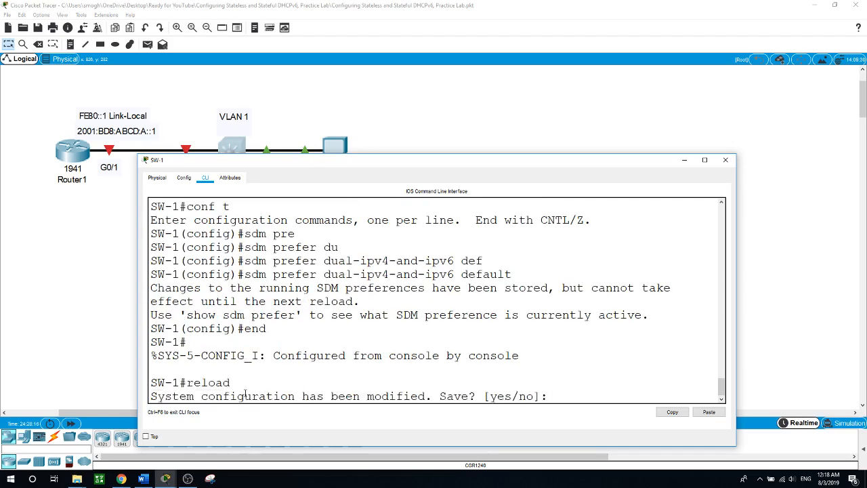
pyautogui.write('yes')
pyautogui.press('Return')
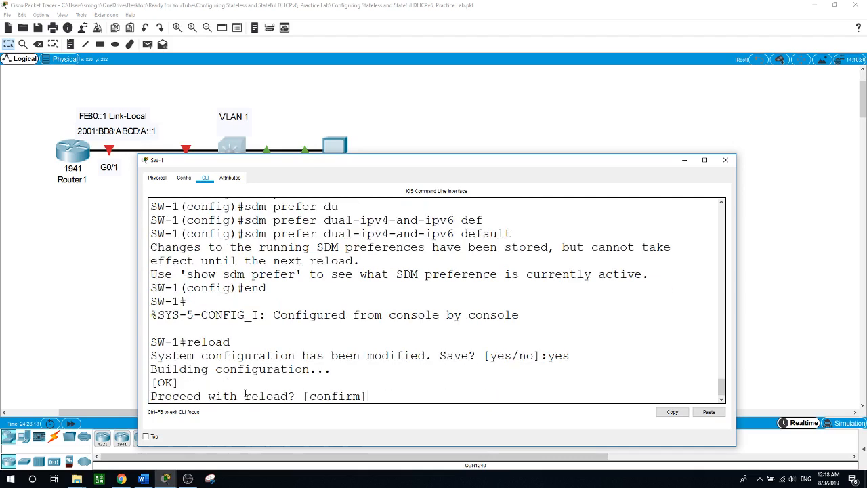
pyautogui.press('Return')
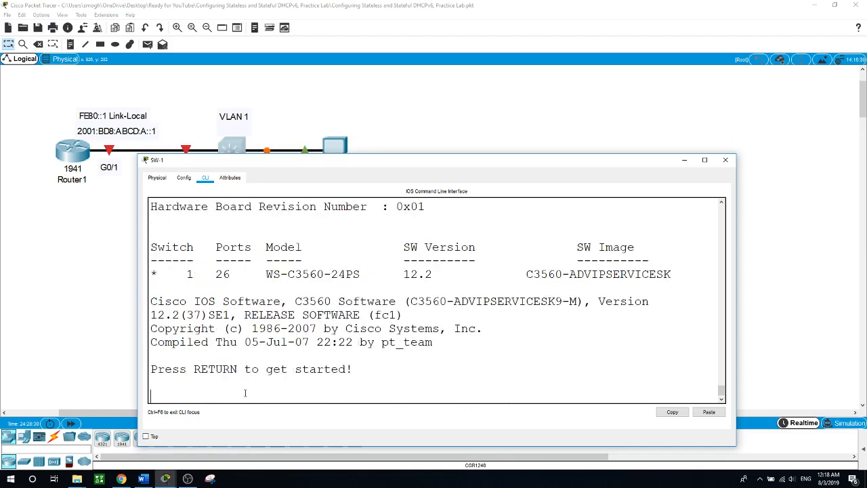
# Enter privileged EXEC mode on the restarted SW-1 and display its SDM template with show sdm prefer
pyautogui.press('Return')
pyautogui.write('en')
pyautogui.press('Return')
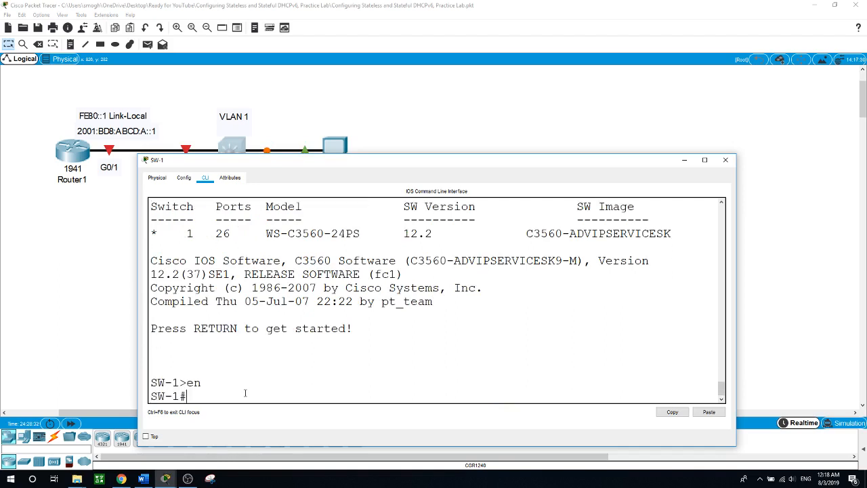
pyautogui.press('Return')
pyautogui.write('show sdm')
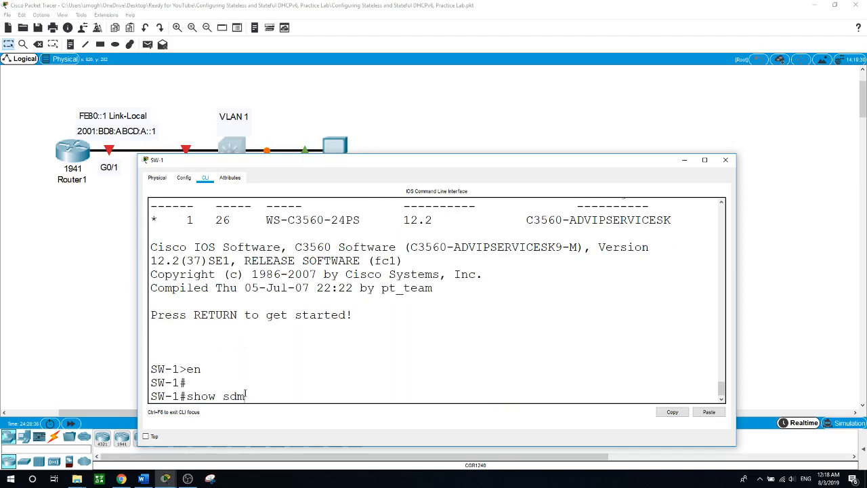
pyautogui.write(' pre')
pyautogui.press('Tab')
pyautogui.press('Return')
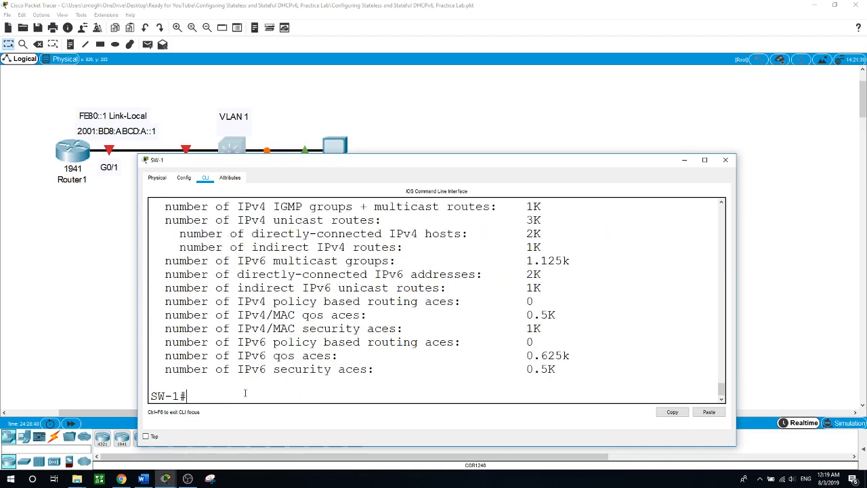
# Examine the IPv4 and IPv6 resource entries in the SDM template output
pyautogui.scroll(2, 463, 350)
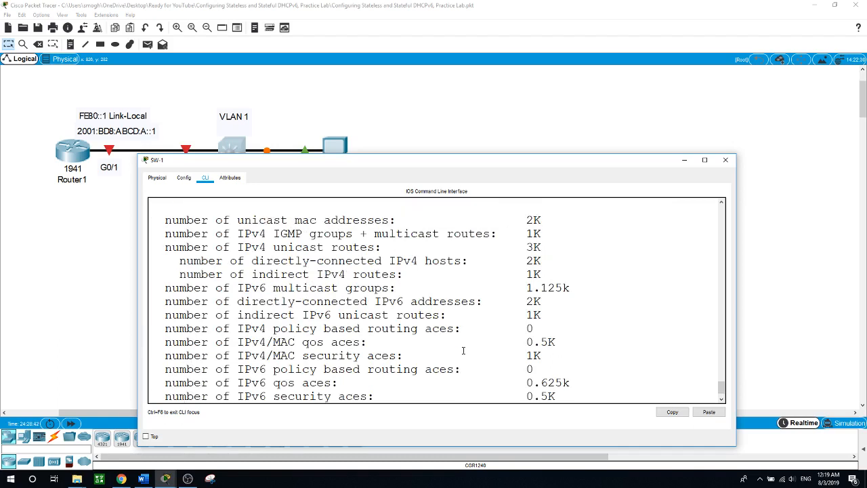
pyautogui.scroll(-1, 463, 351)
pyautogui.moveTo(239, 233); pyautogui.dragTo(280, 234)
pyautogui.scroll(-1, 274, 306)
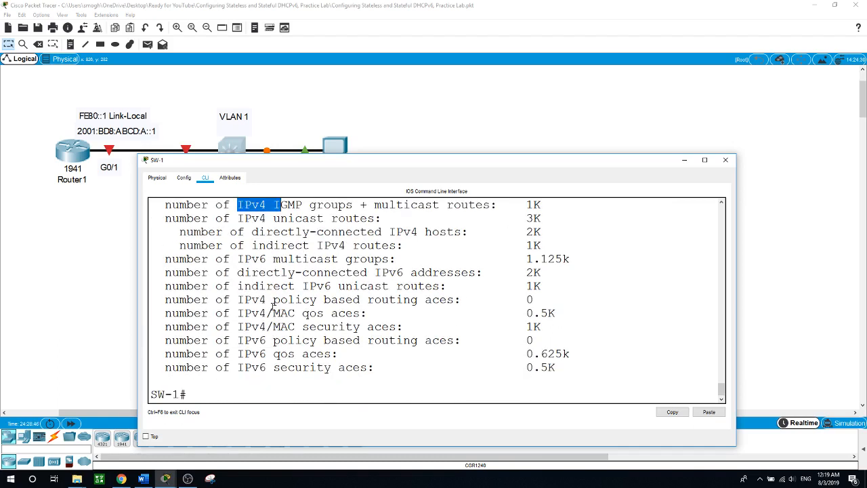
pyautogui.moveTo(238, 340); pyautogui.dragTo(268, 351)
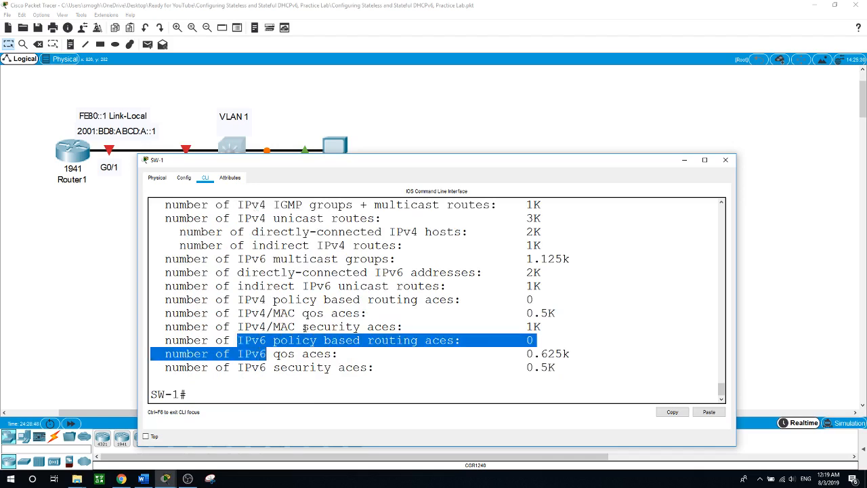
pyautogui.click(280, 396)
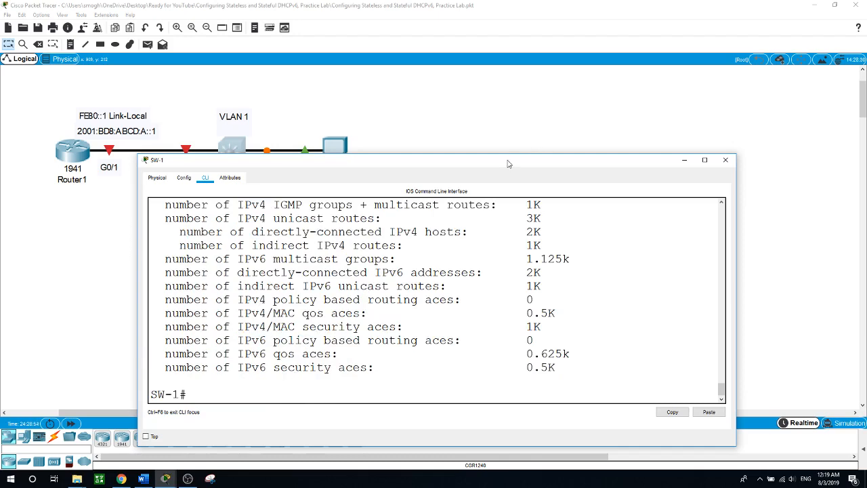
# Put the SW-1 window away, open Router1's command-line interface and enter privileged EXEC mode
pyautogui.moveTo(508, 157); pyautogui.dragTo(506, 207)
pyautogui.click(474, 183)
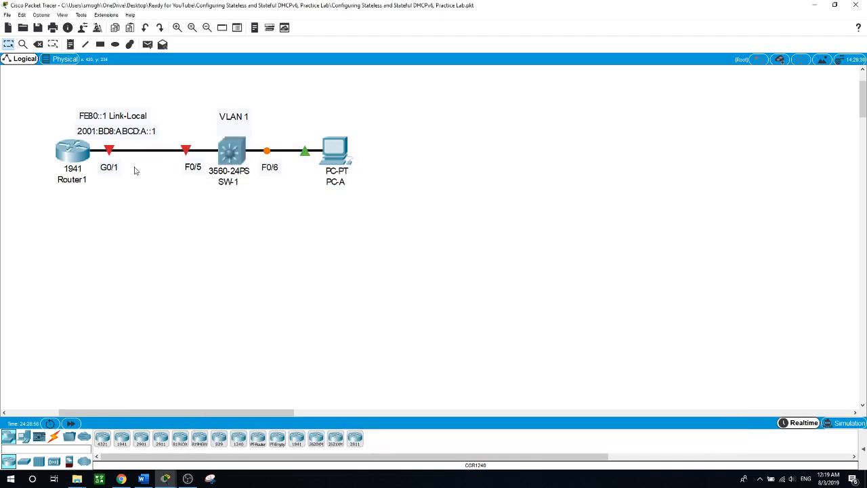
pyautogui.click(73, 152)
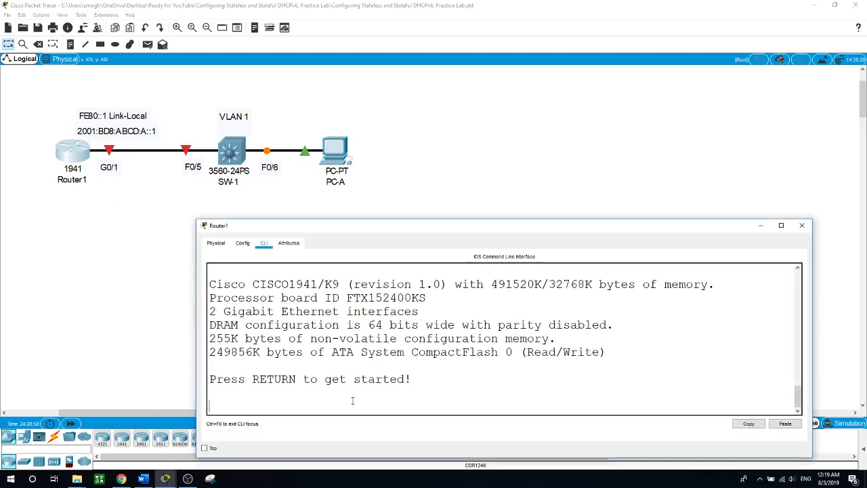
pyautogui.press('Return')
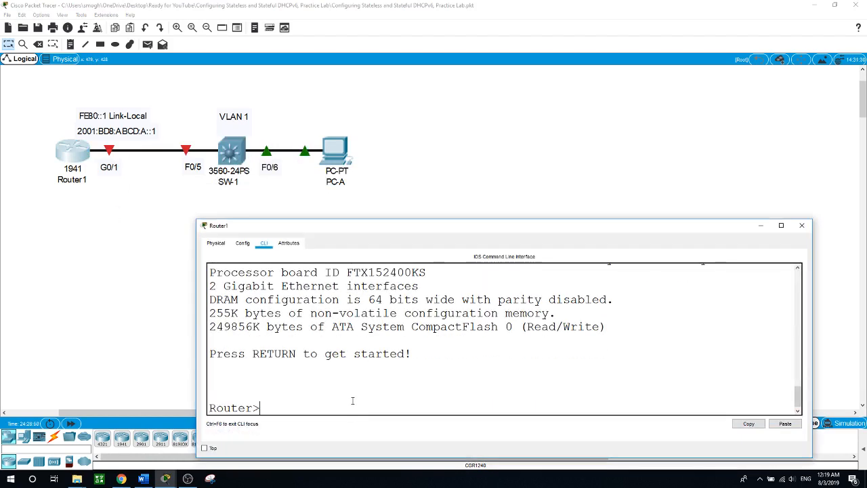
pyautogui.write('en')
pyautogui.press('Return')
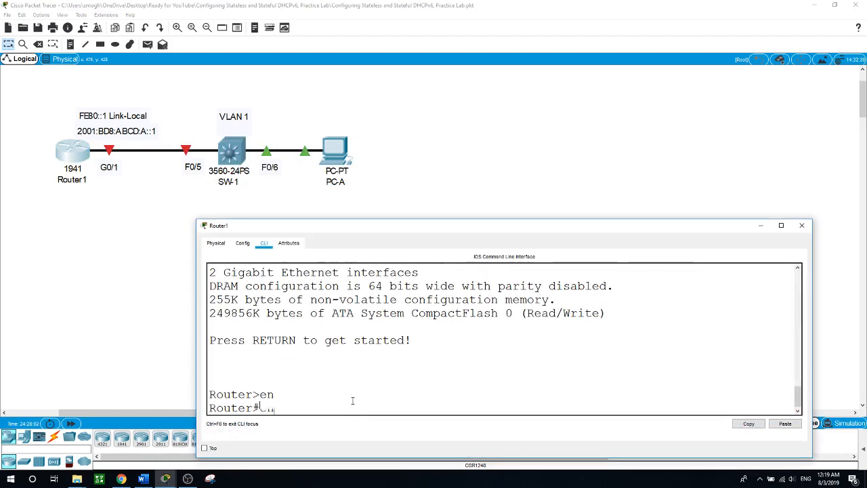
# Enter global configuration mode on the router and set its hostname to Router1
pyautogui.write('conf t')
pyautogui.press('Return')
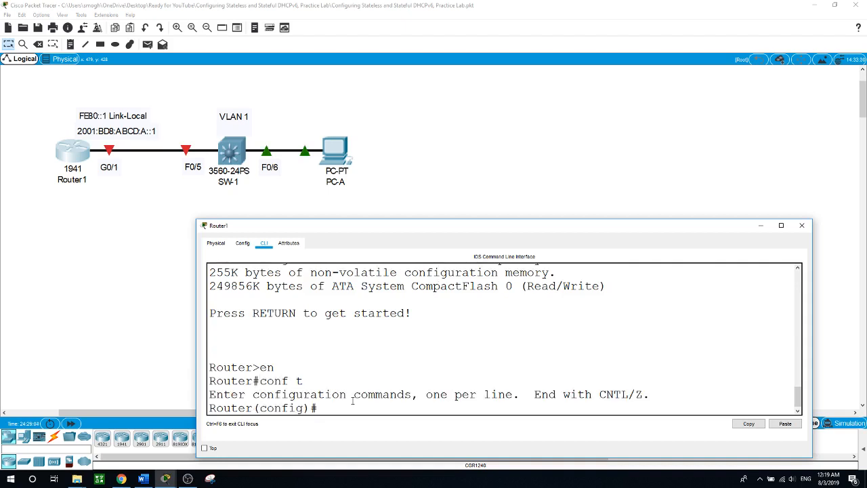
pyautogui.write('hostname Router')
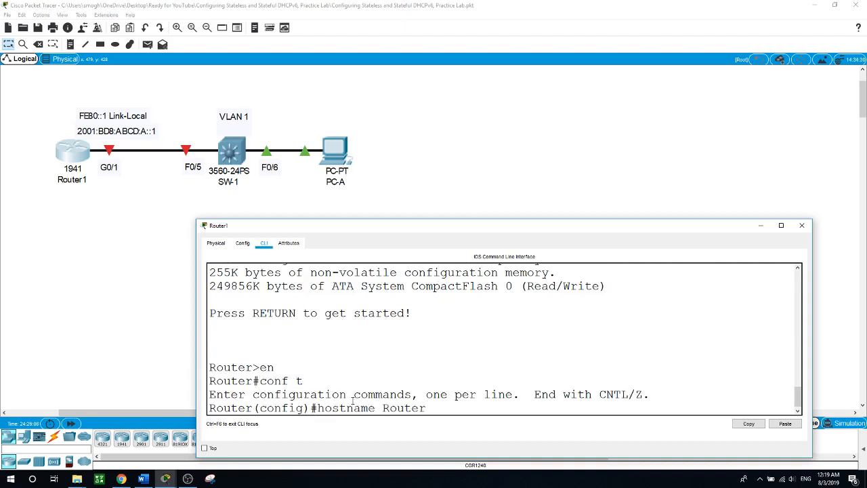
pyautogui.write('1')
pyautogui.press('Return')
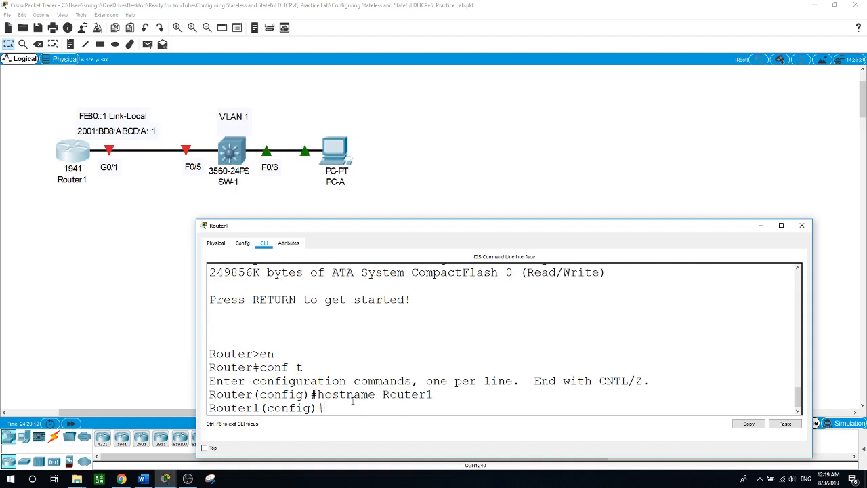
# Enable IPv6 routing on Router1 with the ipv6 unicast-routing command
pyautogui.write('i')
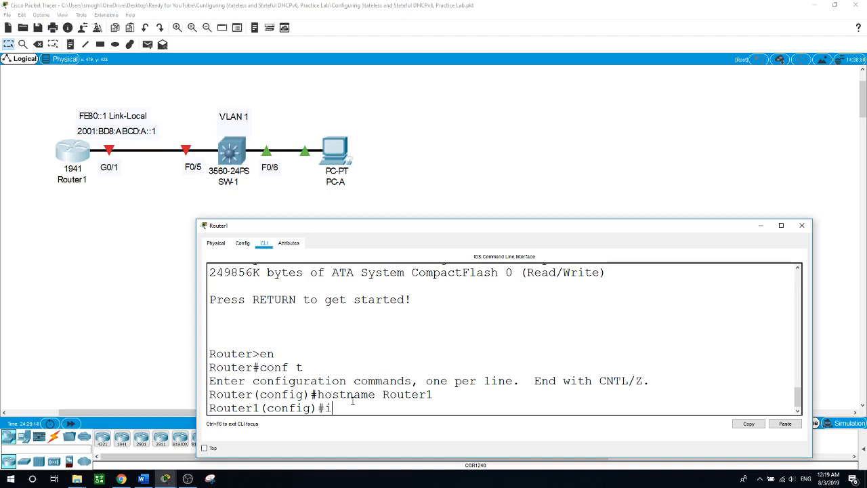
pyautogui.write('pv6 uni')
pyautogui.press('Tab')
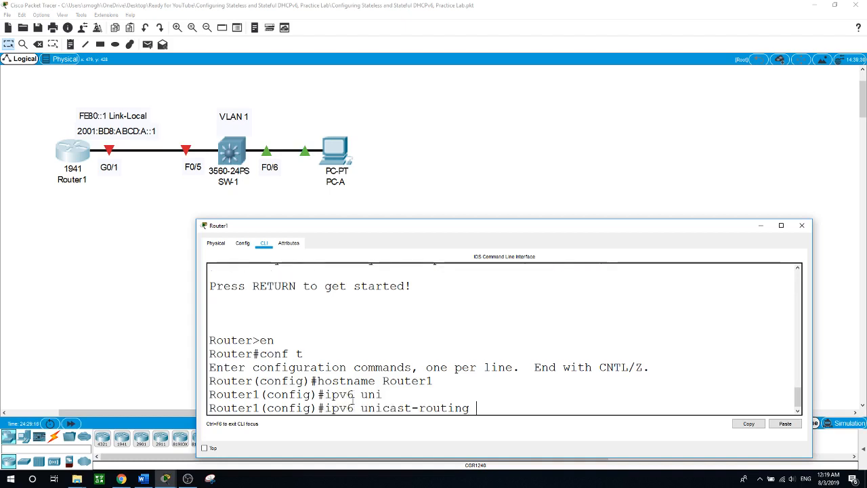
pyautogui.press('Return')
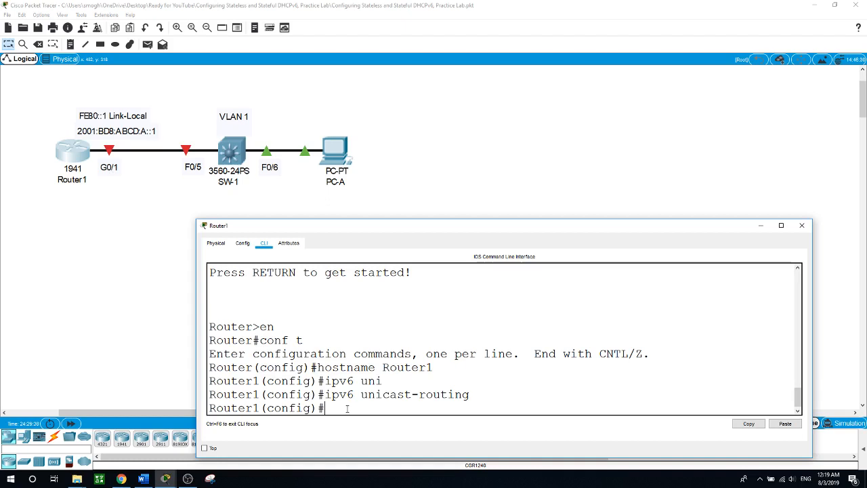
# Enter interface g0/1 configuration on Router1 and assign the IPv6 address 2001:DB8:ABCD:A::1/64
pyautogui.write('int')
pyautogui.write(' g0/')
pyautogui.write('1')
pyautogui.press('Return')
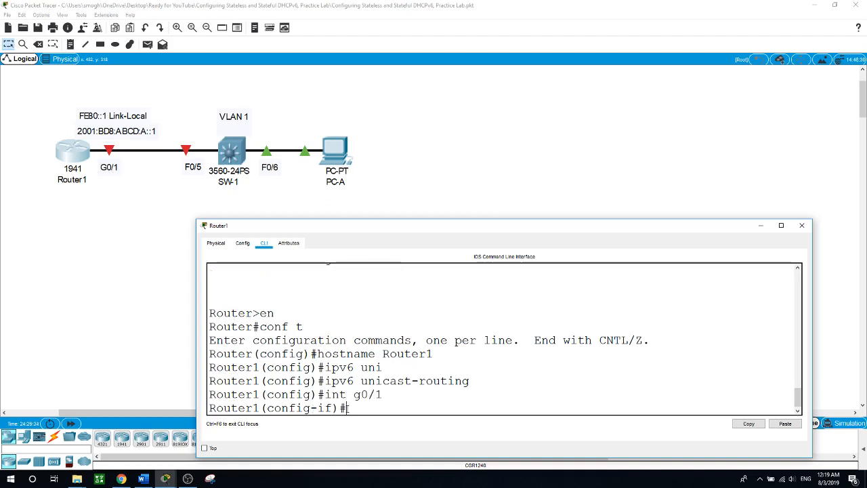
pyautogui.write('ipv6')
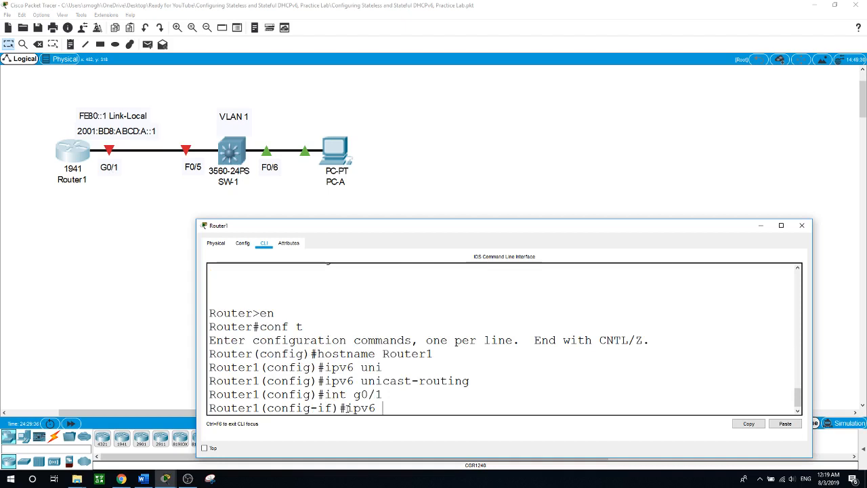
pyautogui.write(' ad')
pyautogui.press('Tab')
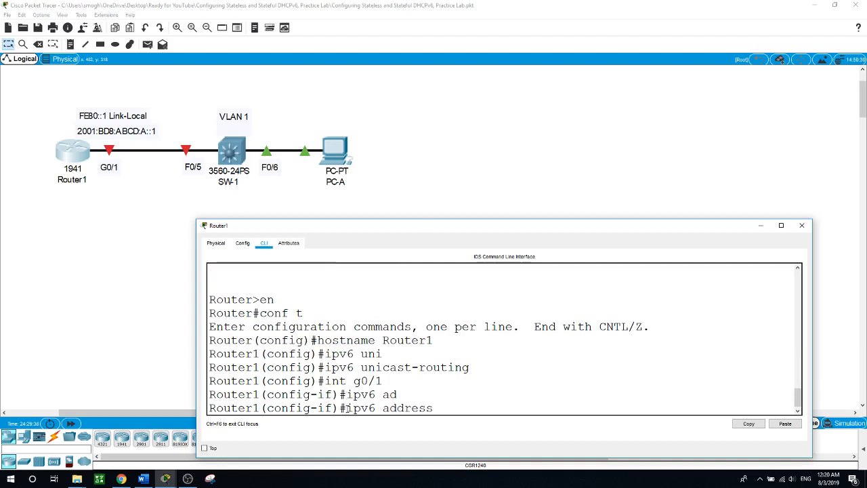
pyautogui.write('2001')
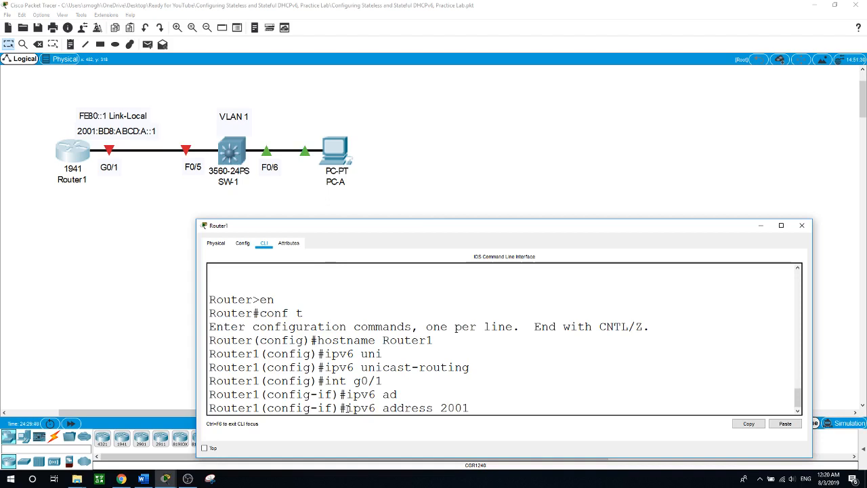
pyautogui.write(':DB8:')
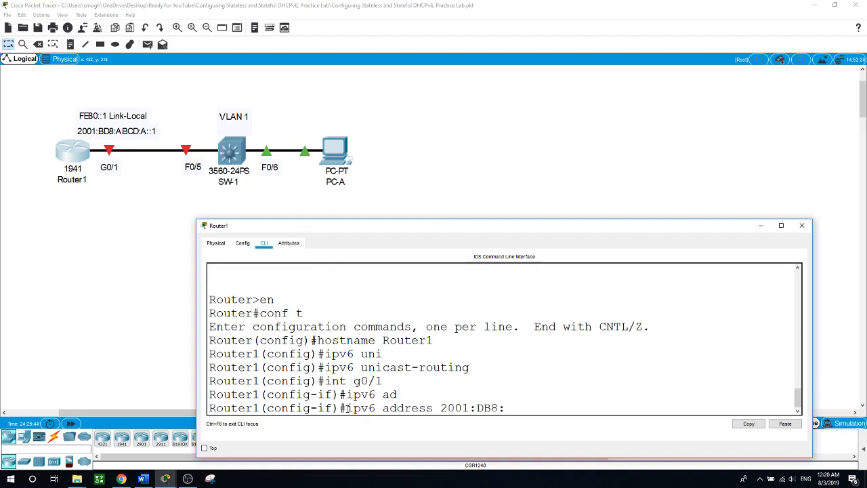
pyautogui.write('ABCD:A::1/64')
pyautogui.press('Return')
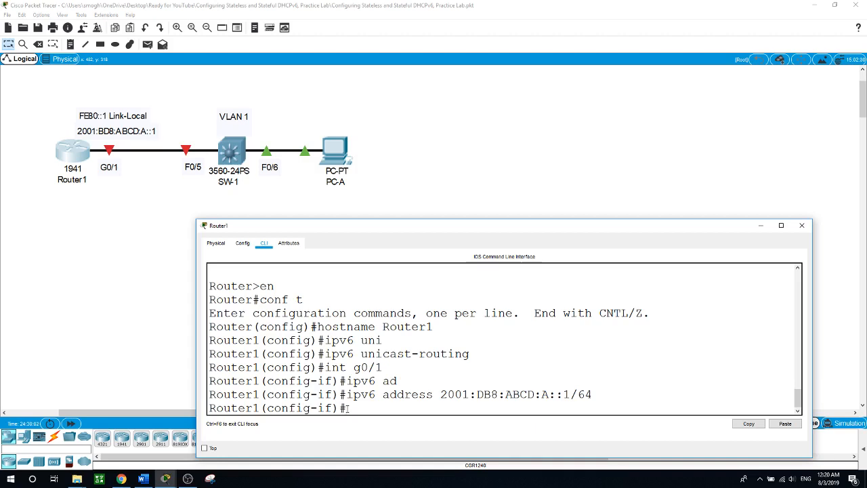
# Assign FE80::1 as the link-local IPv6 address of Router1's g0/1 interface
pyautogui.write('ipv6 ad')
pyautogui.press('Tab')
pyautogui.write('FE')
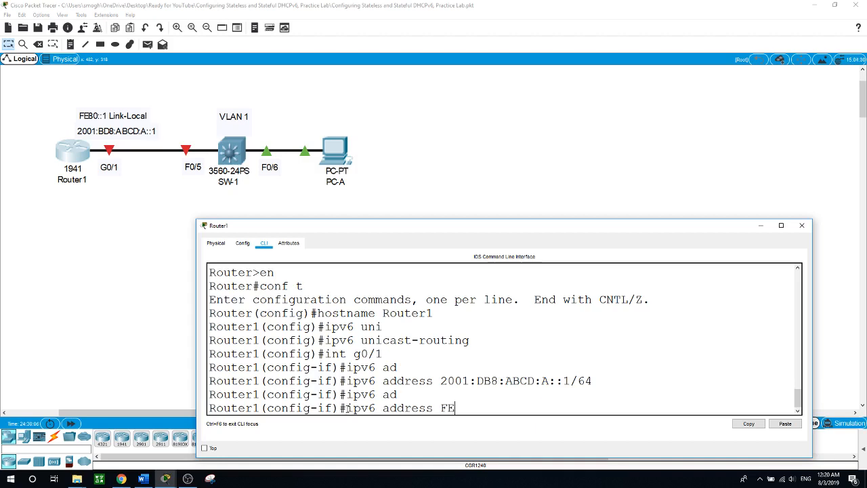
pyautogui.write('80::1 link')
pyautogui.press('Tab')
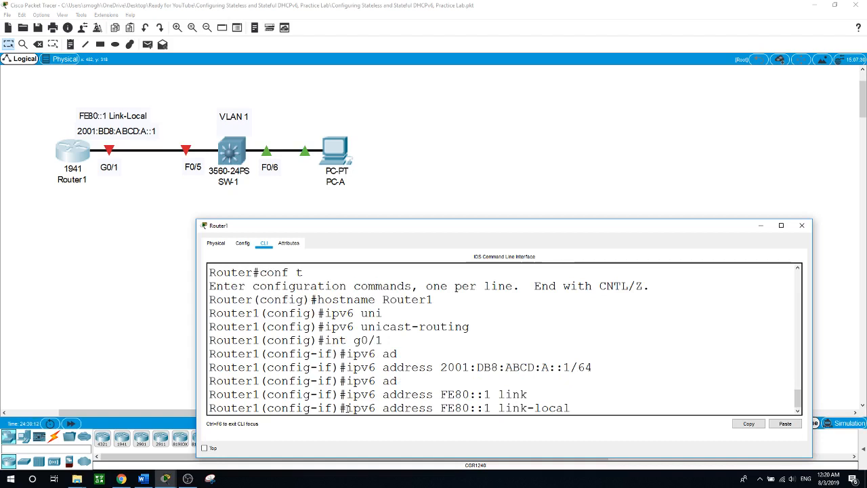
pyautogui.press('Return')
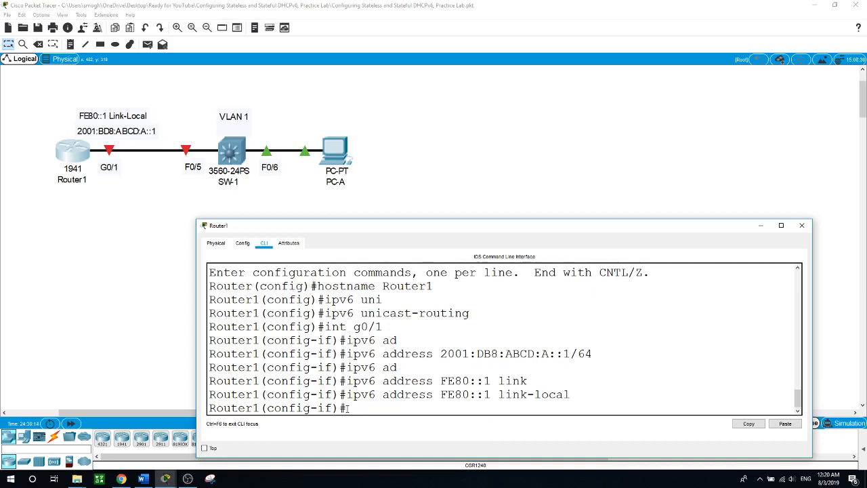
# Enable Router1's g0/1 interface with the no shutdown command
pyautogui.write('no shut')
pyautogui.press('Return')
pyautogui.press('Return')
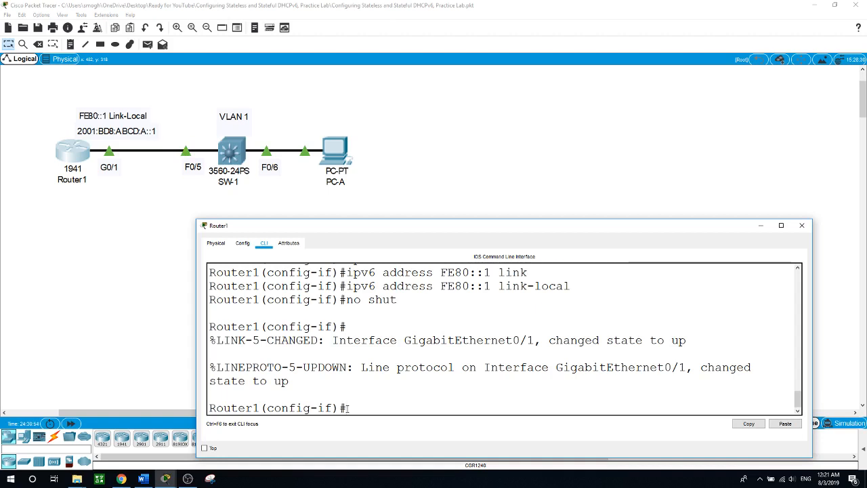
# Leave interface configuration on Router1 and return to privileged EXEC mode with the end command
pyautogui.write('emd')
pyautogui.press('Return')
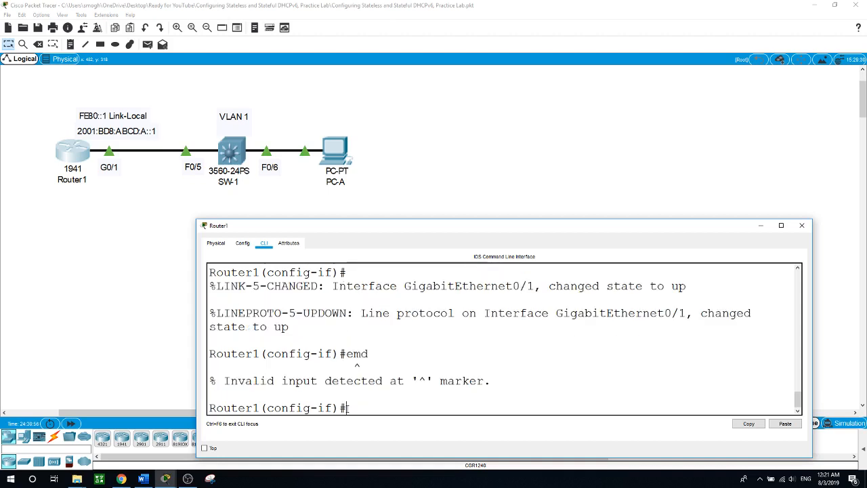
pyautogui.write('emd')
pyautogui.press('BackSpace')
pyautogui.press('BackSpace')
pyautogui.press('BackSpace')
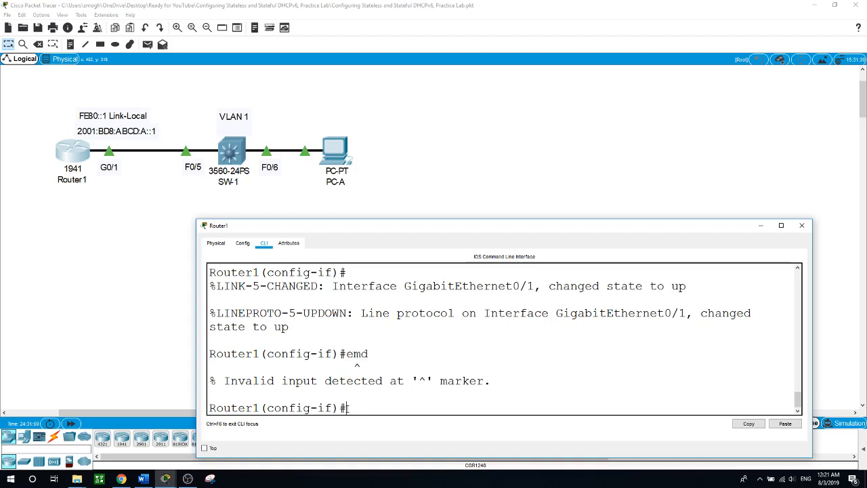
pyautogui.write('end')
pyautogui.press('Return')
pyautogui.press('Return')
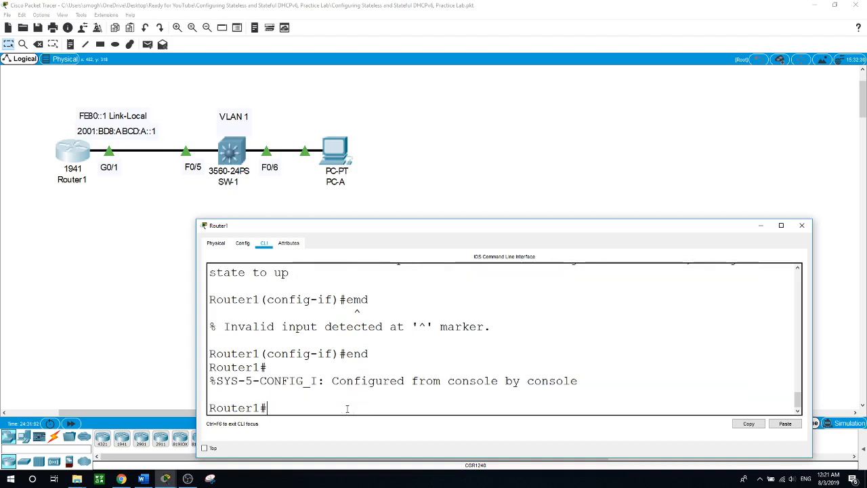
# Display the IPv6 details of Router1's g0/1 interface with show ipv6 interface
pyautogui.write('show ipv6 int')
pyautogui.press('Tab')
pyautogui.write('g0/')
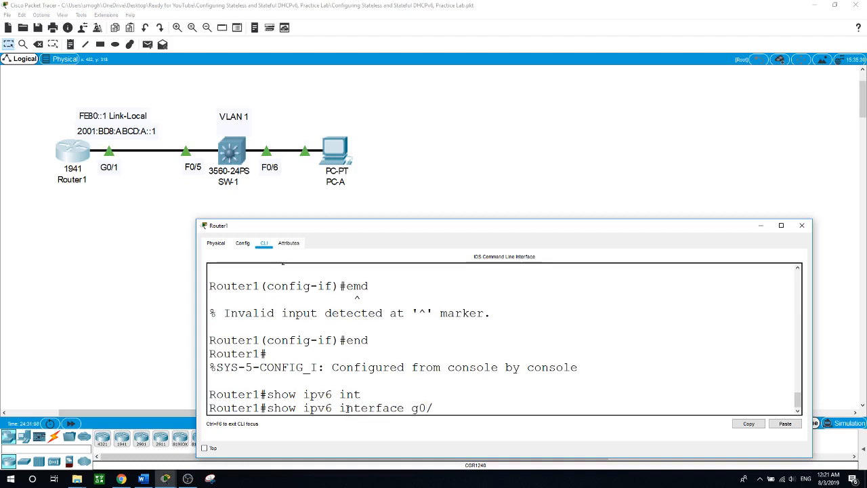
pyautogui.press('Return')
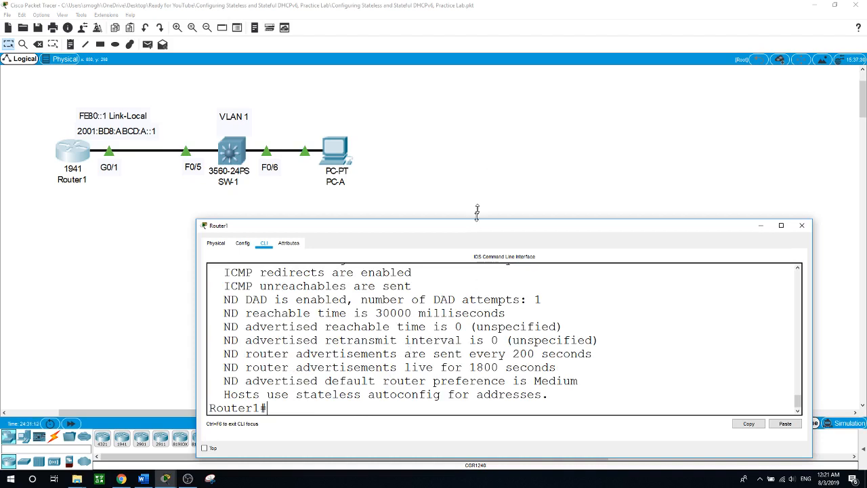
# Enlarge the router window to examine the joined group addresses in the interface output, restore its size and put it away
pyautogui.moveTo(477, 212); pyautogui.dragTo(477, 67)
pyautogui.moveTo(238, 230); pyautogui.dragTo(344, 230)
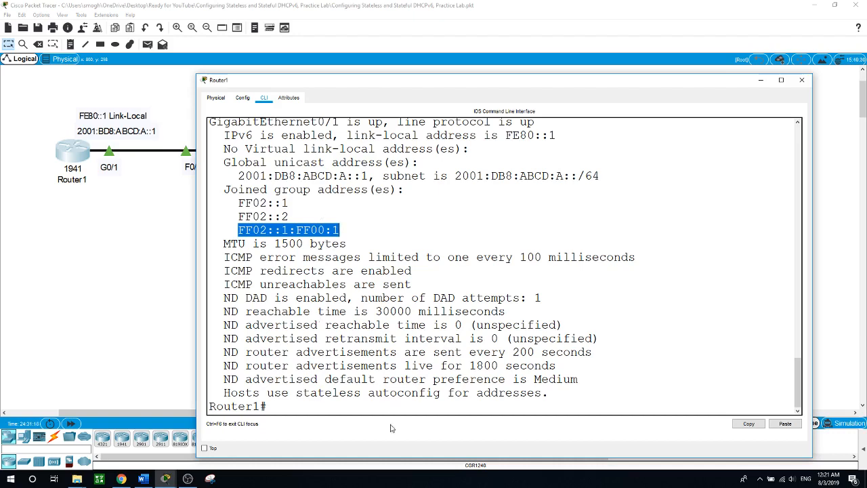
pyautogui.moveTo(479, 75); pyautogui.dragTo(485, 212)
pyautogui.scroll(-4, 485, 329)
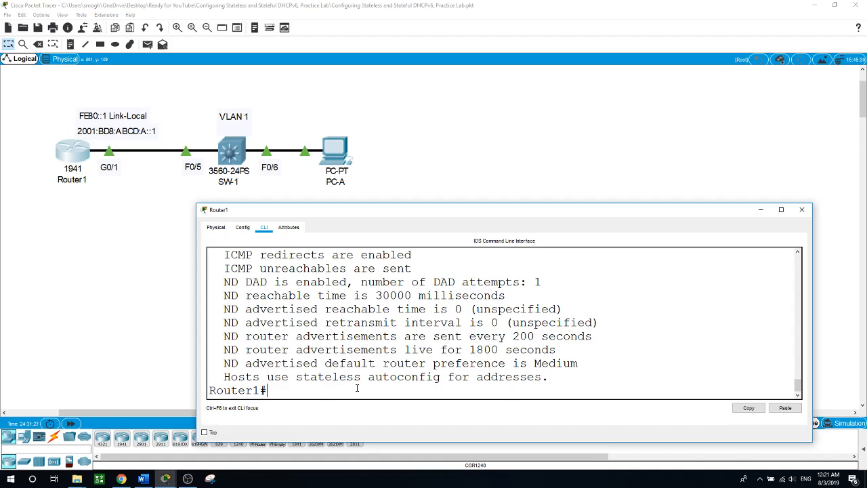
pyautogui.scroll(1, 385, 353)
pyautogui.scroll(2, 385, 353)
pyautogui.click(445, 173)
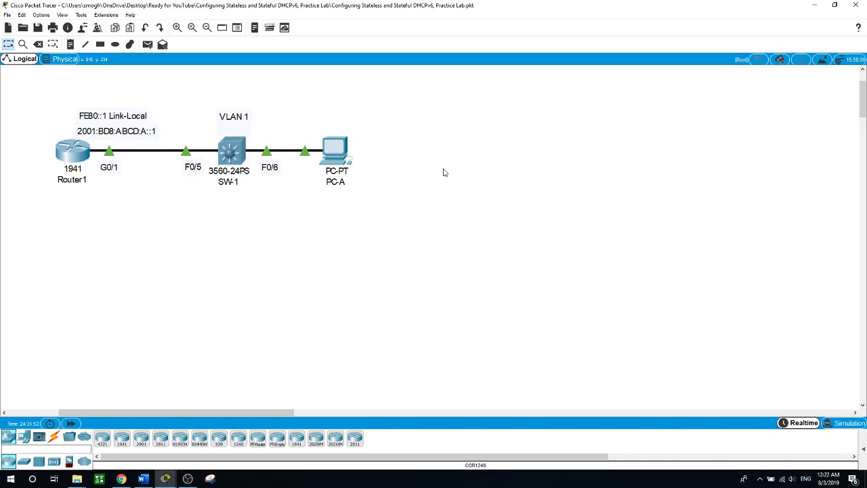
# Open SW-1's command line, enter global configuration mode and access the VLAN 1 interface
pyautogui.click(233, 145)
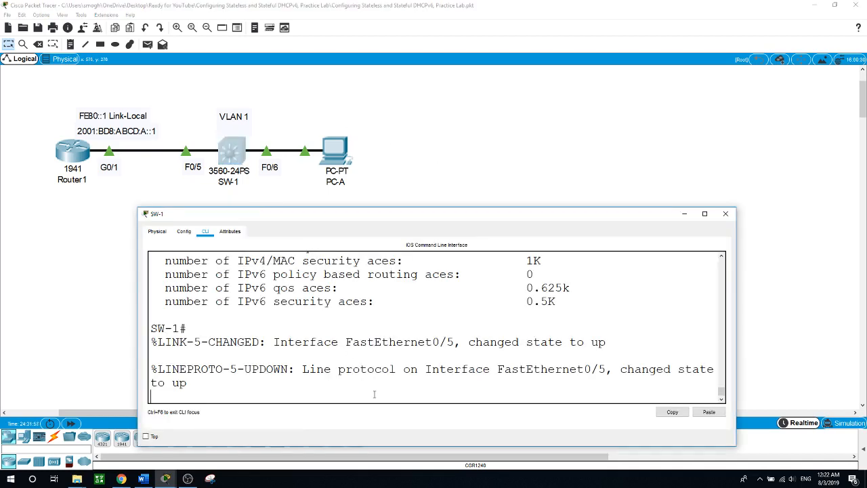
pyautogui.press('Return')
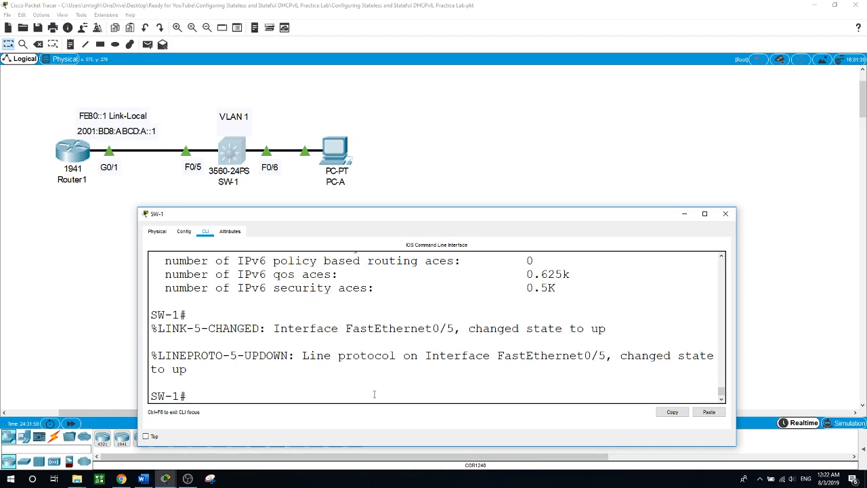
pyautogui.write('conf t')
pyautogui.press('Return')
pyautogui.write('int')
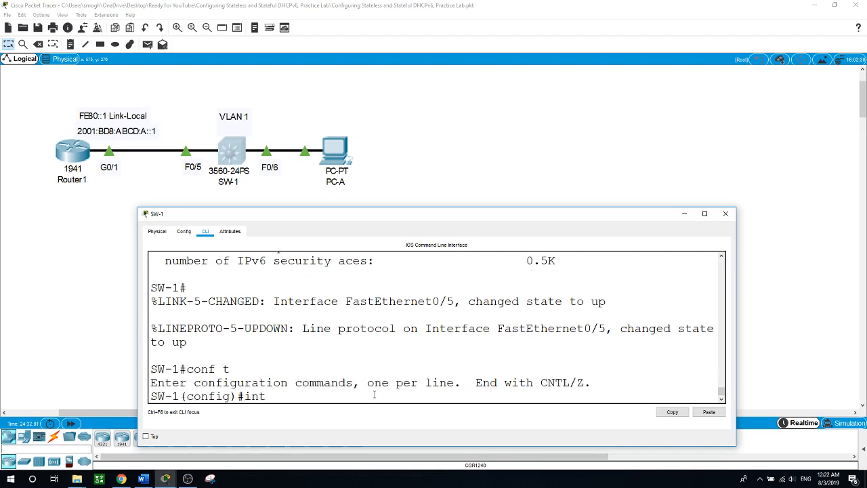
pyautogui.write(' vlan 1')
pyautogui.press('Return')
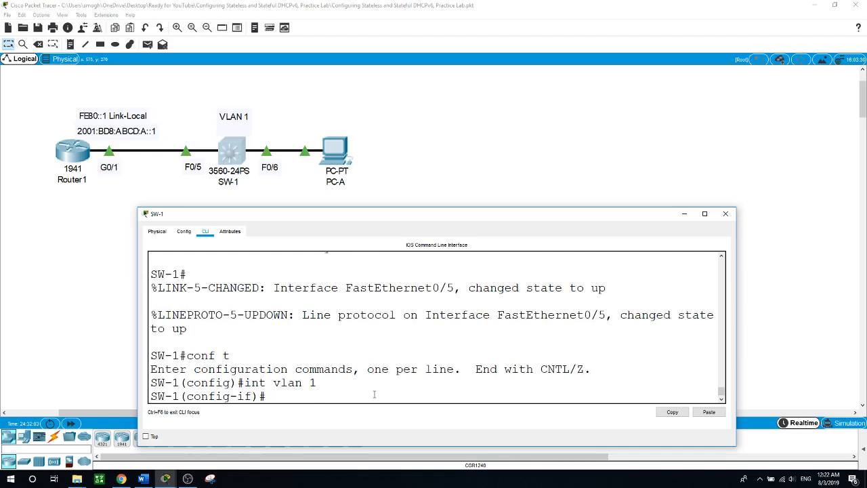
# List the ipv6 address options for VLAN 1 and set the interface to obtain its address with autoconfig
pyautogui.write('ipv6 ad')
pyautogui.press('Tab')
pyautogui.write('?')
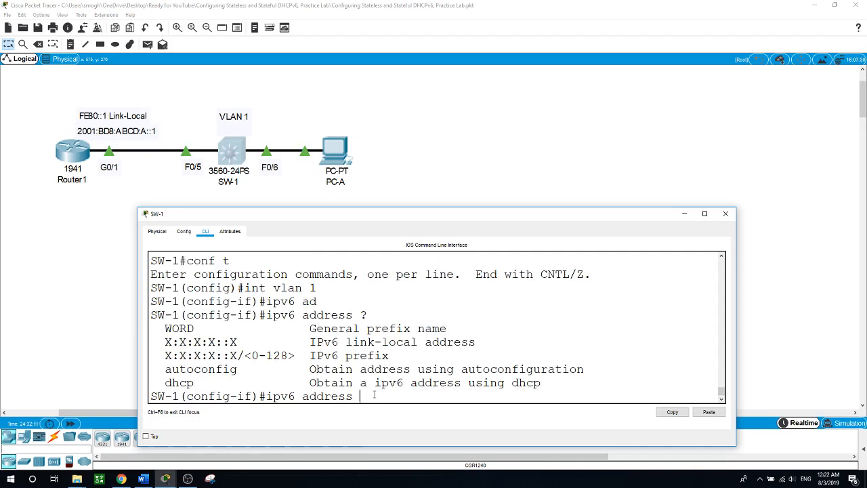
pyautogui.write('aut')
pyautogui.press('Tab')
pyautogui.press('Return')
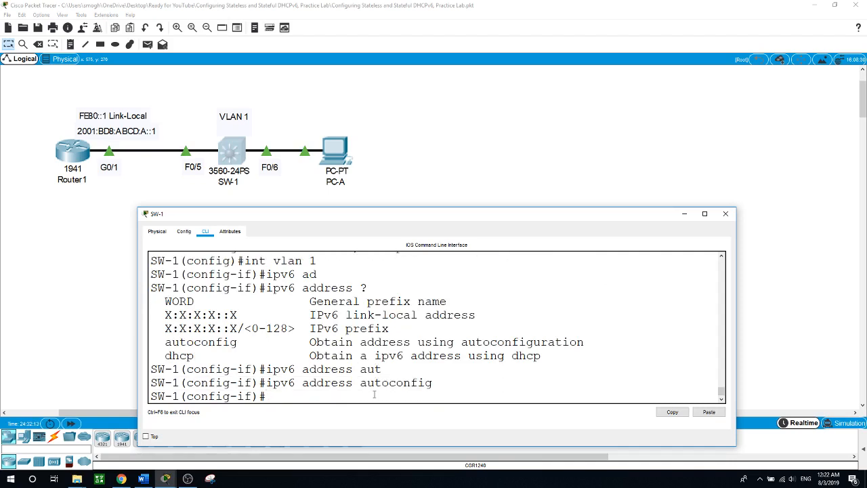
# Enable the VLAN 1 interface with no shutdown and return SW-1 to privileged EXEC mode
pyautogui.write('no shut')
pyautogui.press('Return')
pyautogui.press('Return')
pyautogui.press('Return')
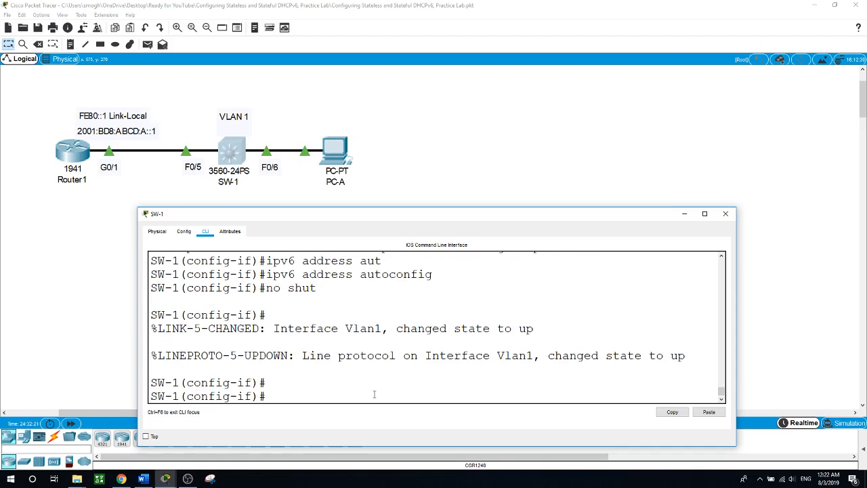
pyautogui.write('end')
pyautogui.press('Return')
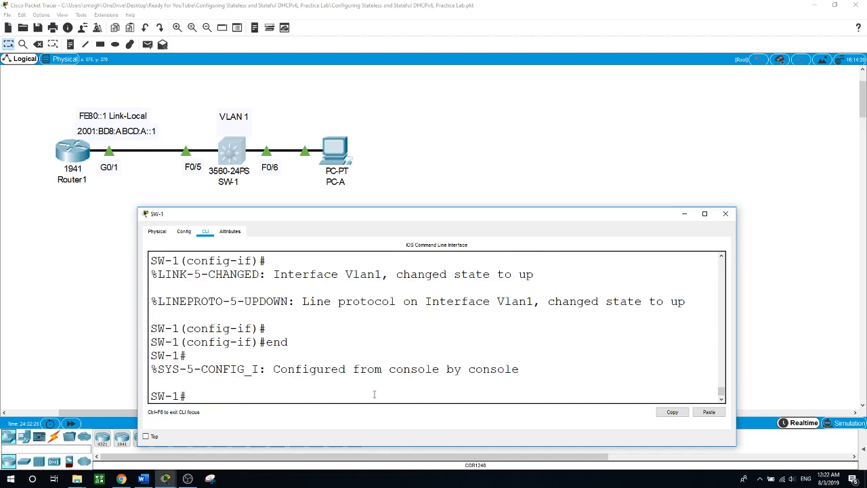
# Run show ipv6 interface on SW-1 and check the subnet prefix of VLAN 1's global unicast address
pyautogui.write('show ipv6 int')
pyautogui.press('Tab')
pyautogui.press('Return')
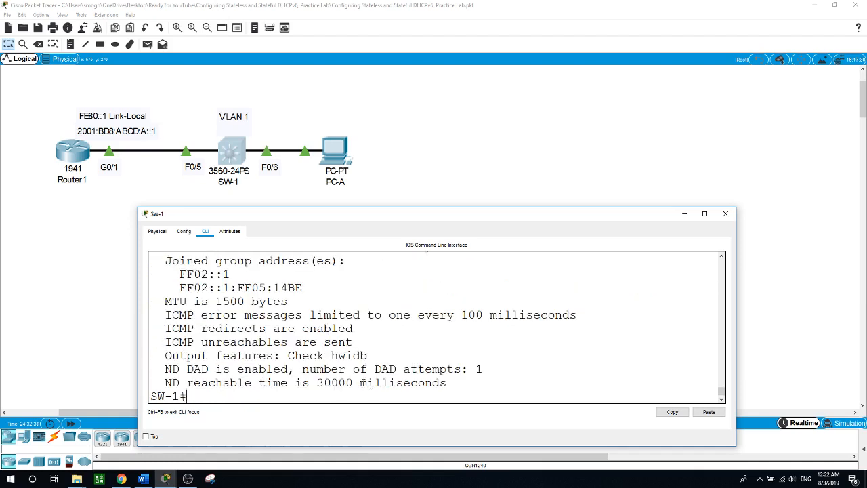
pyautogui.scroll(2, 354, 374)
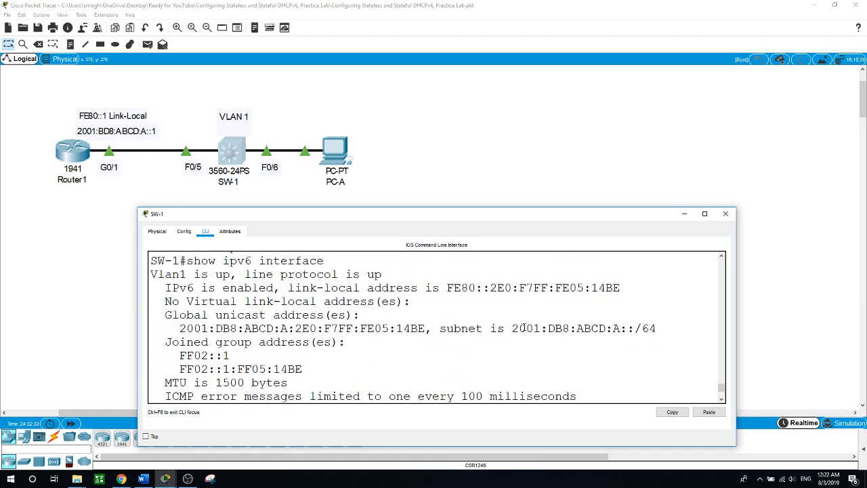
pyautogui.moveTo(513, 328); pyautogui.dragTo(618, 328)
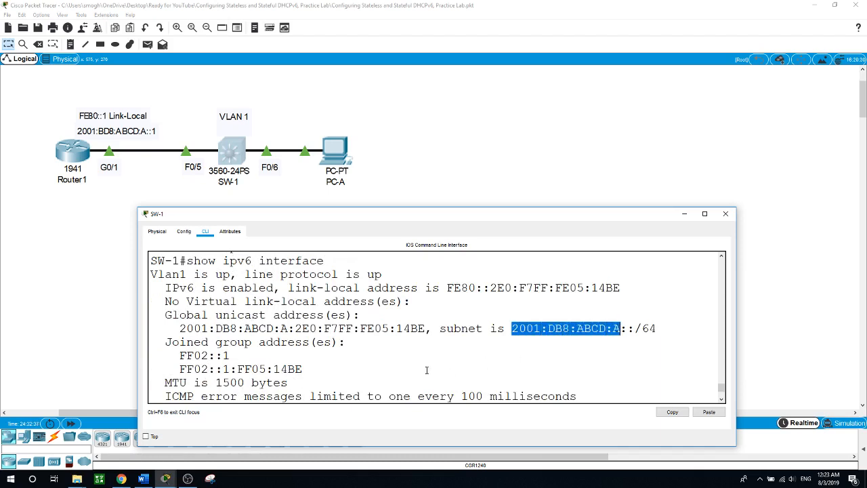
pyautogui.click(444, 291)
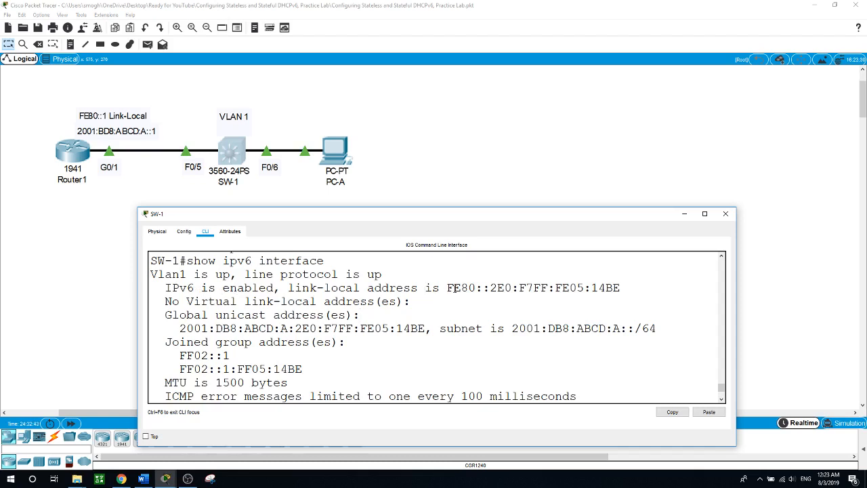
# Examine VLAN 1's link-local and global unicast addresses in the output, and put the SW-1 window away
pyautogui.moveTo(447, 287); pyautogui.dragTo(620, 287)
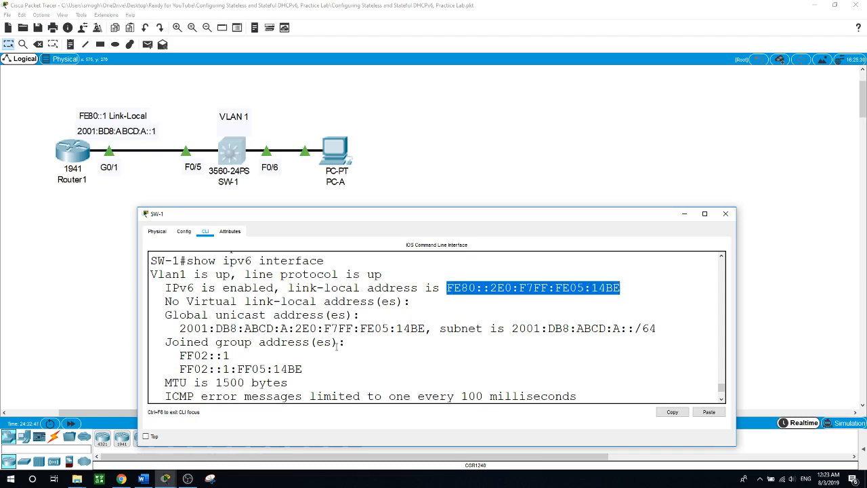
pyautogui.scroll(2, 336, 347)
pyautogui.scroll(-3, 336, 347)
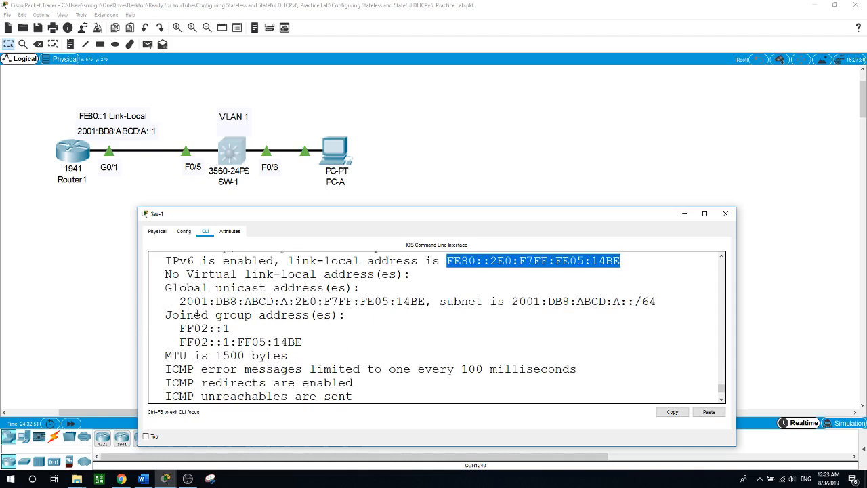
pyautogui.moveTo(179, 301); pyautogui.dragTo(426, 301)
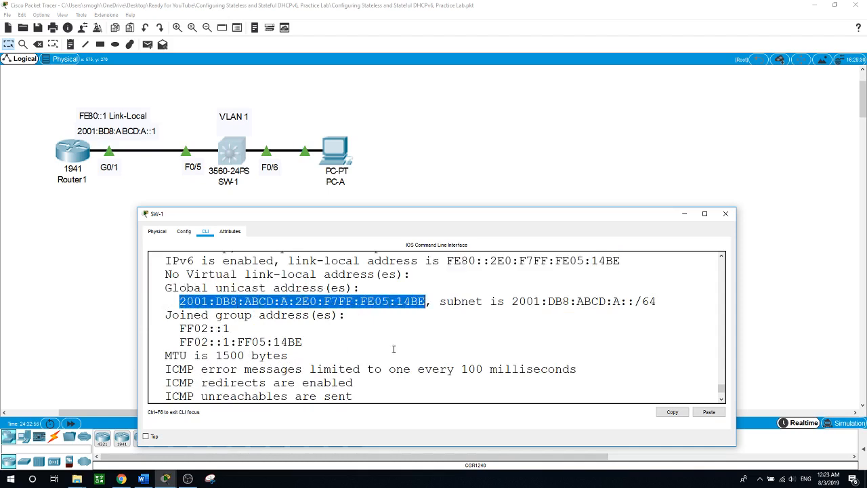
pyautogui.scroll(-2, 384, 359)
pyautogui.click(297, 397)
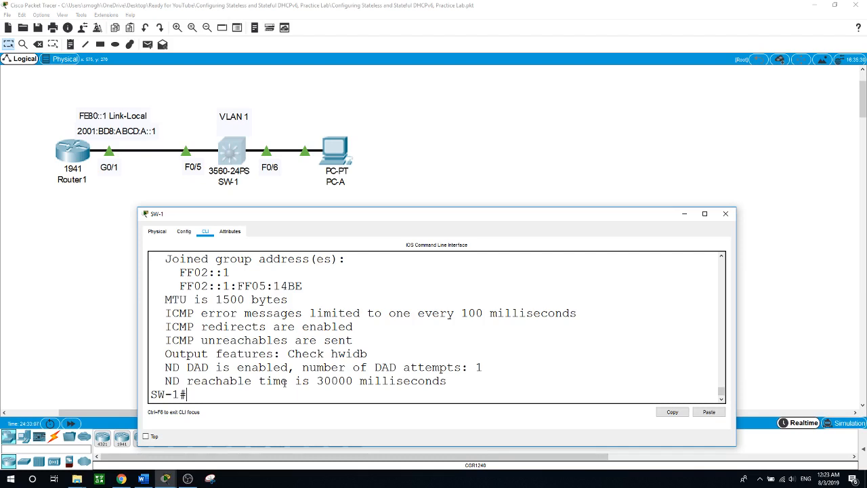
pyautogui.click(496, 163)
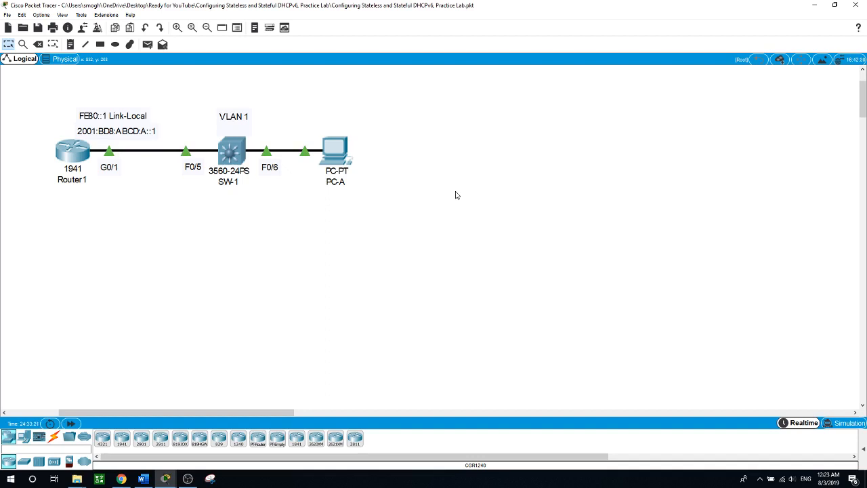
# Set PC-A's IPv6 configuration on FastEthernet0 to Auto Config and close the IP configuration
pyautogui.click(334, 162)
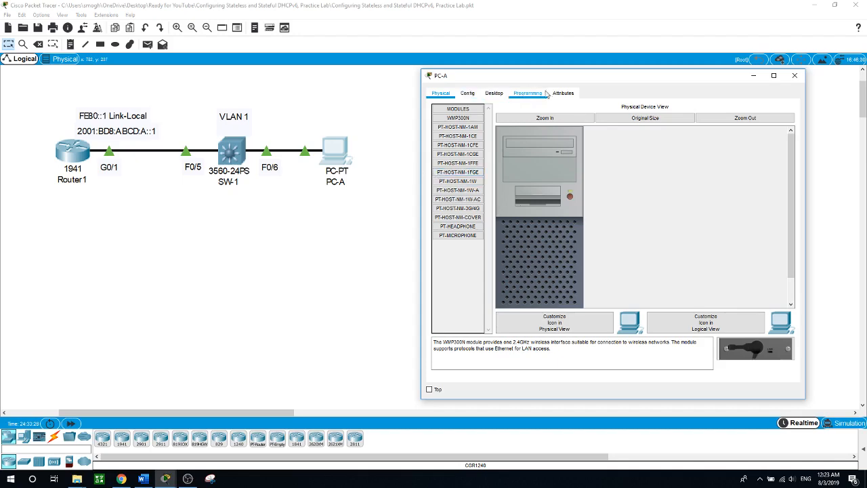
pyautogui.click(495, 94)
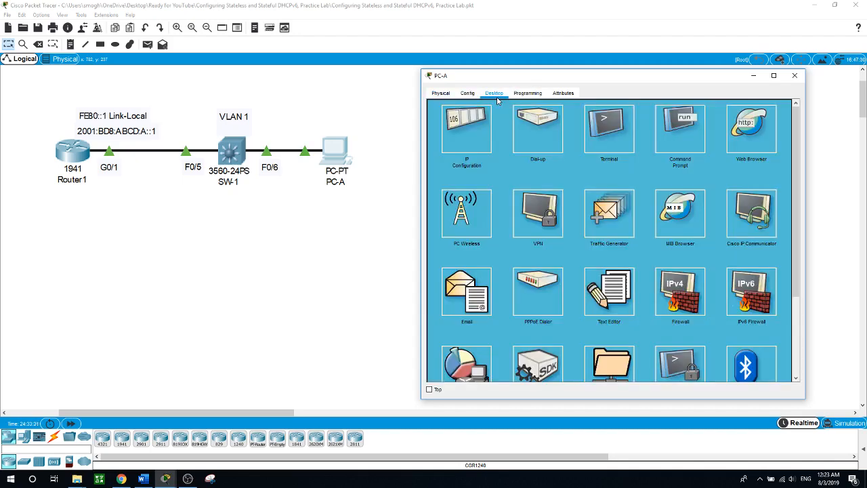
pyautogui.click(467, 128)
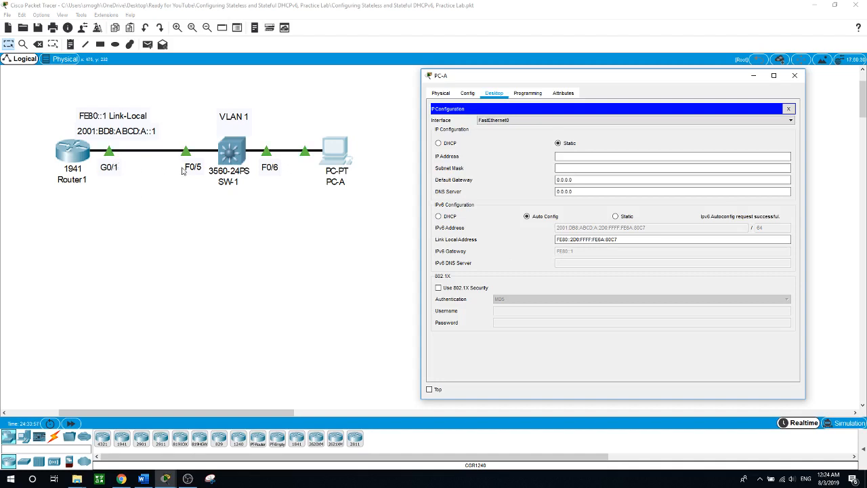
pyautogui.click(788, 109)
# Run ipv6config /all at PC-A's command prompt and widen the window so the output lines fit
pyautogui.click(685, 147)
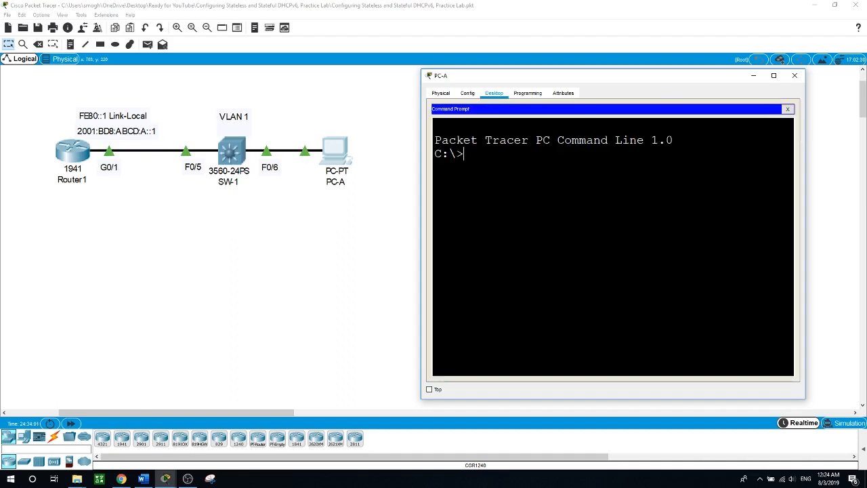
pyautogui.write('ipv6config')
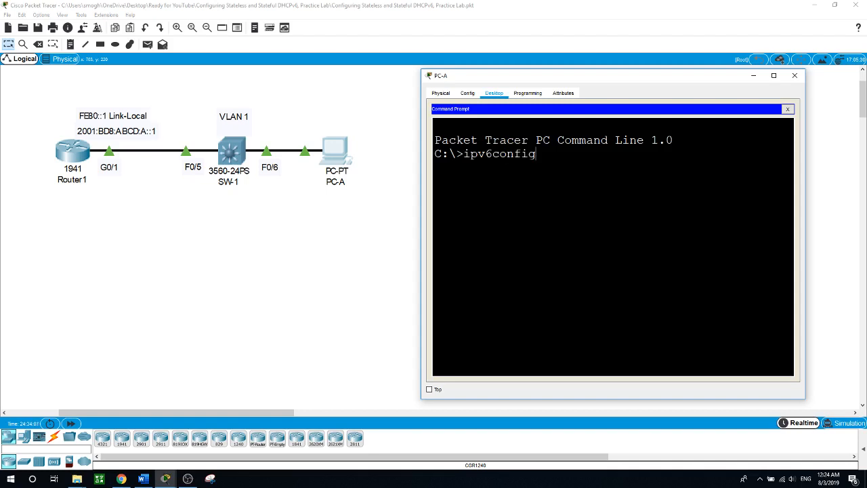
pyautogui.write(' /all')
pyautogui.press('Return')
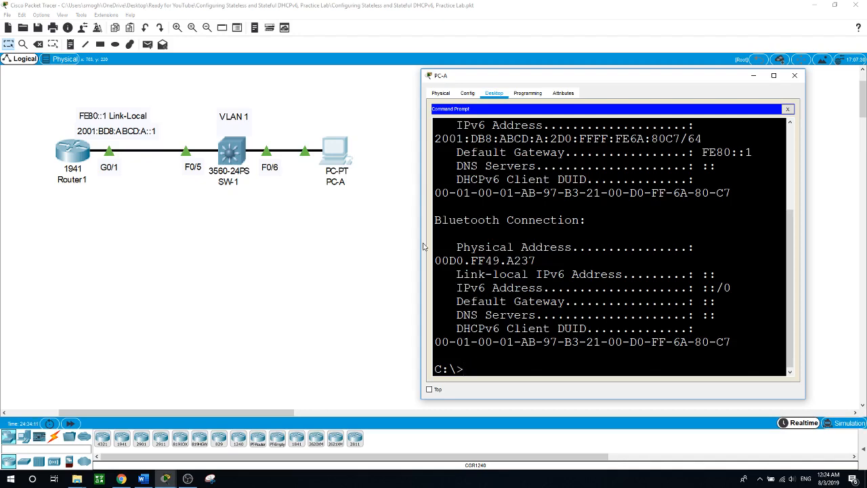
pyautogui.moveTo(421, 243); pyautogui.dragTo(226, 234)
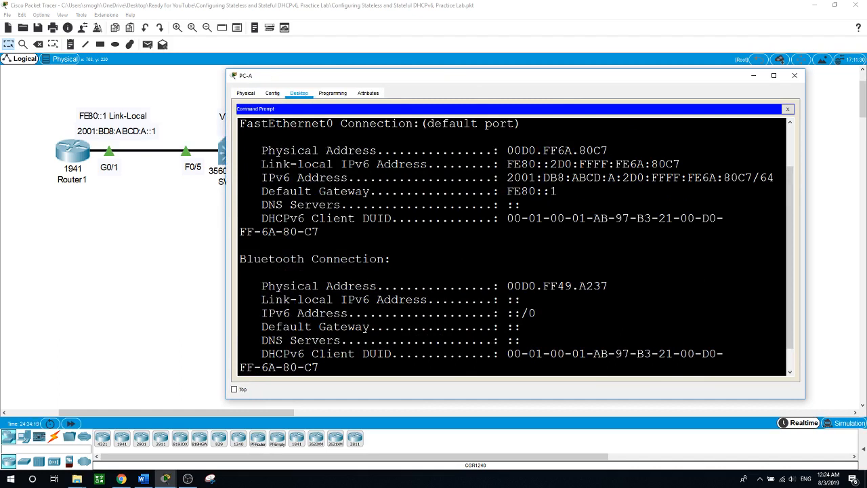
# Check FastEthernet0's physical address, IPv6 addresses, default gateway and DNS server in the output, and put the PC-A window away
pyautogui.moveTo(507, 149); pyautogui.dragTo(601, 150)
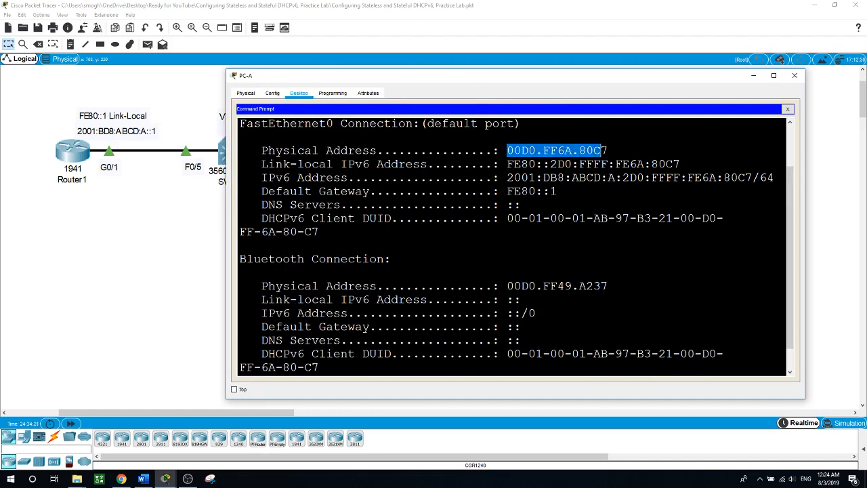
pyautogui.moveTo(507, 164); pyautogui.dragTo(774, 178)
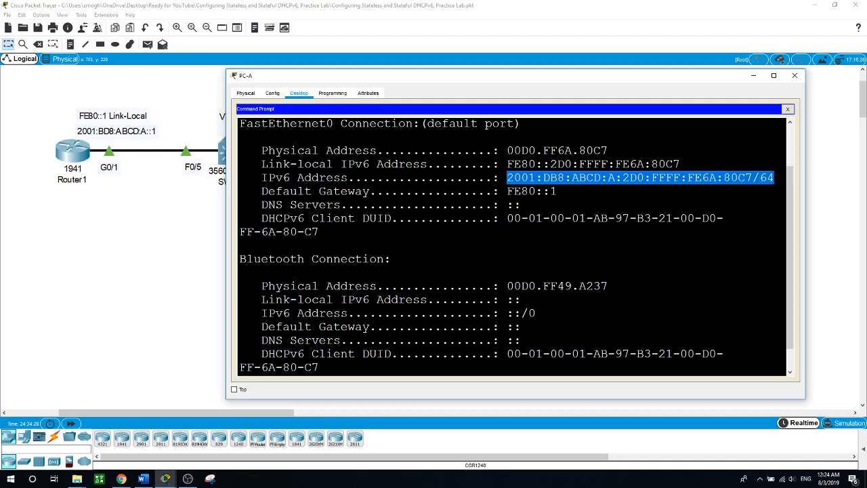
pyautogui.moveTo(507, 191); pyautogui.dragTo(557, 191)
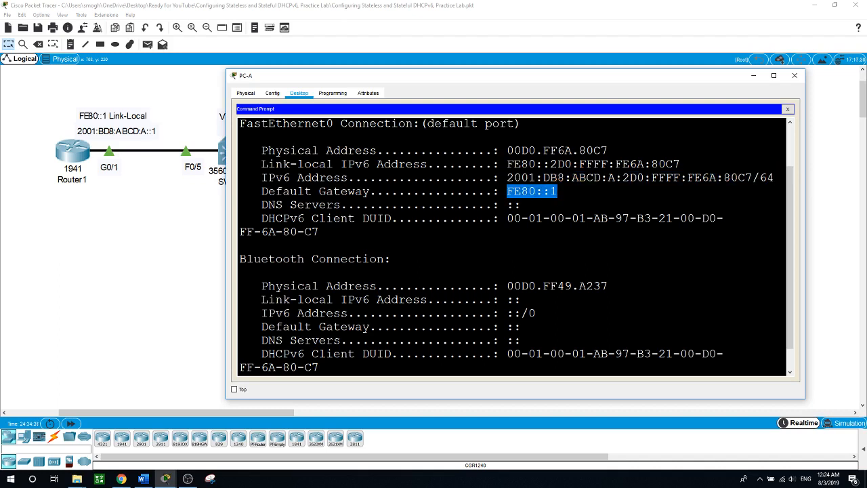
pyautogui.moveTo(507, 205); pyautogui.dragTo(521, 205)
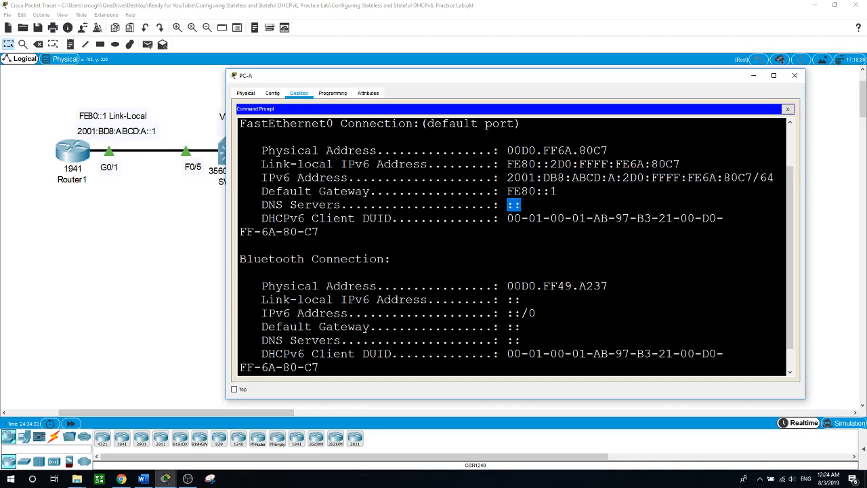
pyautogui.click(142, 265)
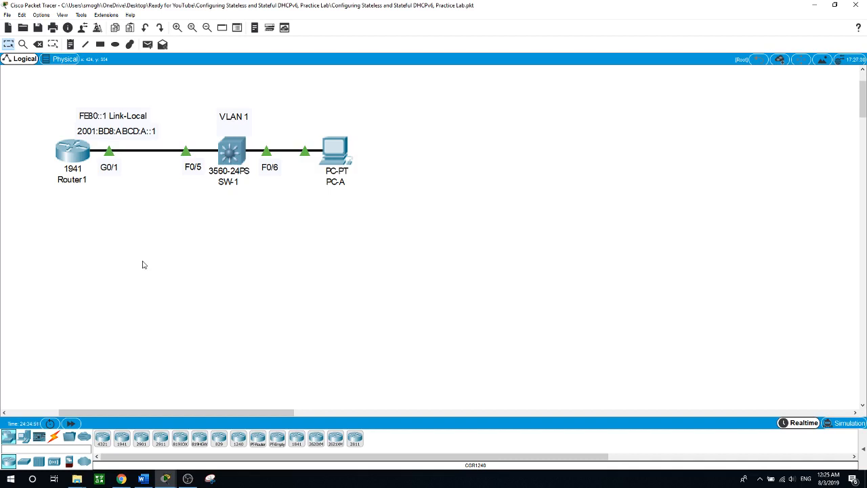
# Enter global configuration mode on Router1 and create an IPv6 DHCP pool named IPV6POOL-A
pyautogui.click(71, 155)
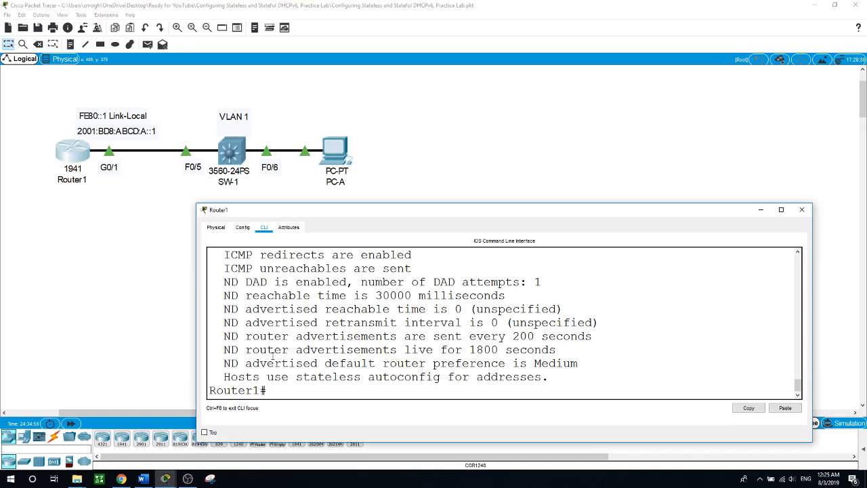
pyautogui.write('conf t')
pyautogui.press('Return')
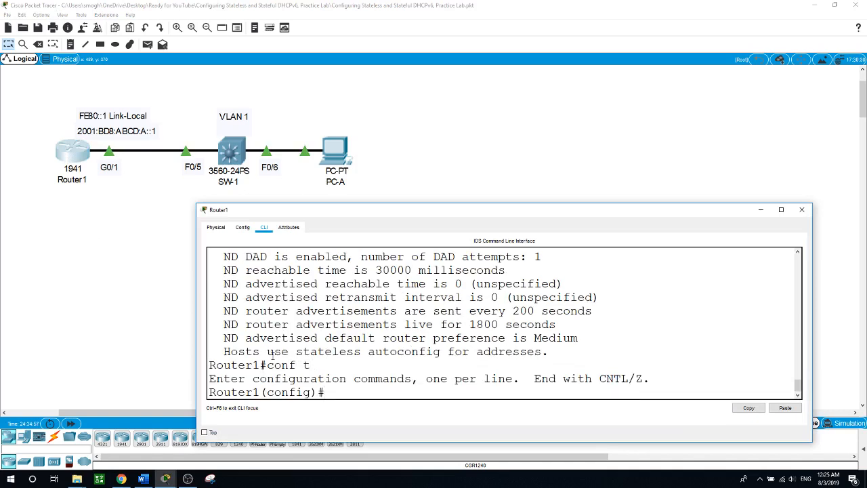
pyautogui.write('ipv6 dhcp pool POO')
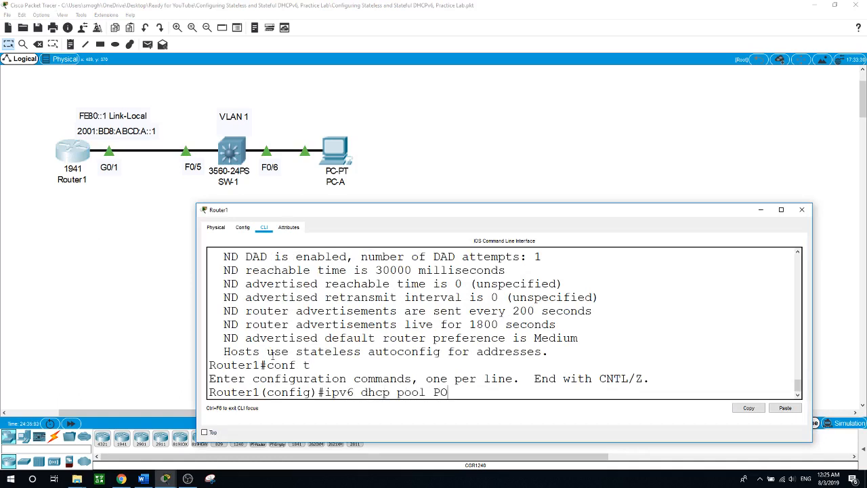
pyautogui.press('BackSpace')
pyautogui.press('BackSpace')
pyautogui.press('BackSpace')
pyautogui.write('IPV6POOL-A')
pyautogui.press('Return')
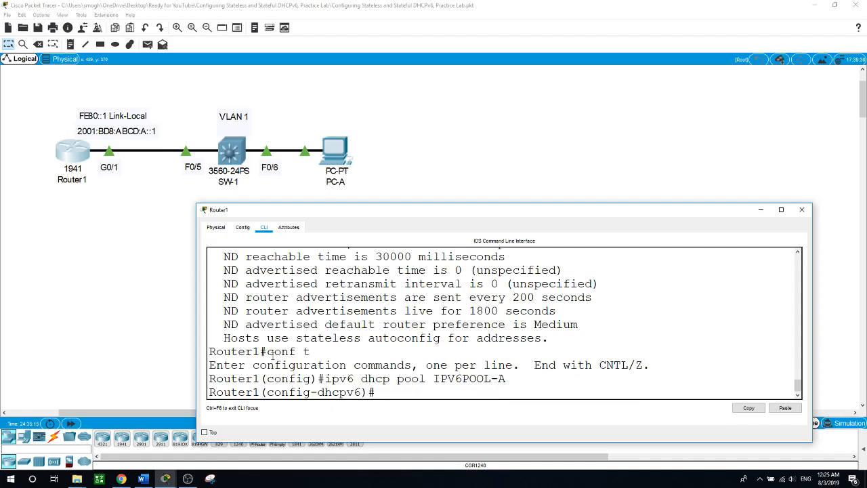
# Set the pool's domain name to ccna-stateless.com
pyautogui.write('dom')
pyautogui.press('Tab')
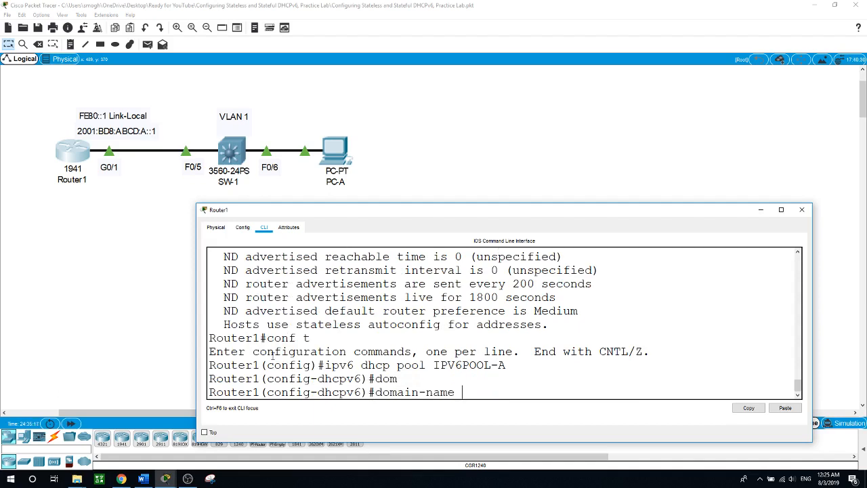
pyautogui.write('ccna-stateless.com')
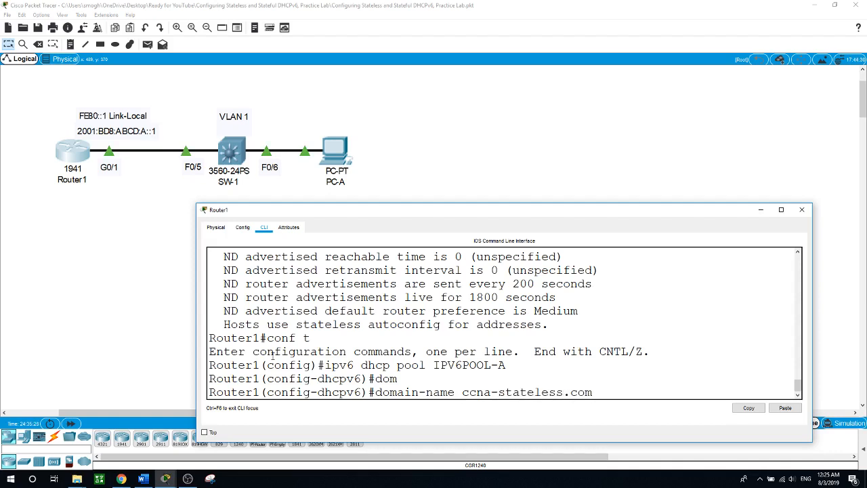
pyautogui.press('Return')
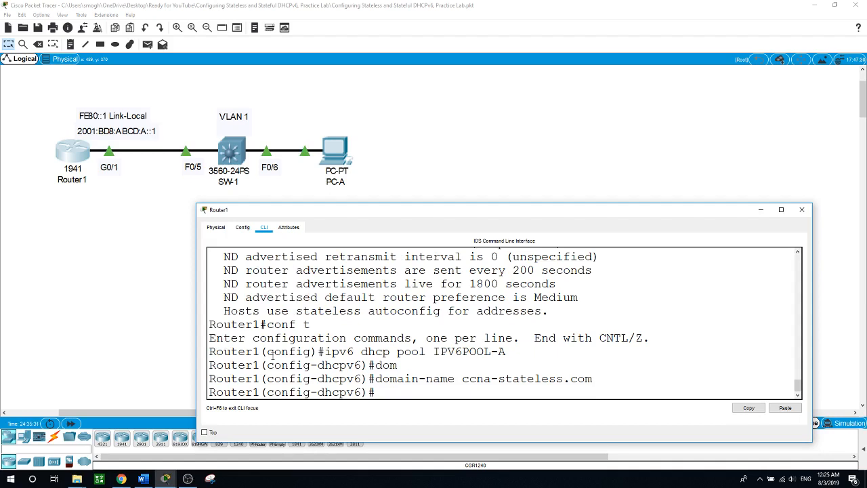
# List the DHCPv6 pool commands, set the DNS server to 2001:DB8:ABCD:A::FACE, and exit to global configuration mode
pyautogui.write('?')
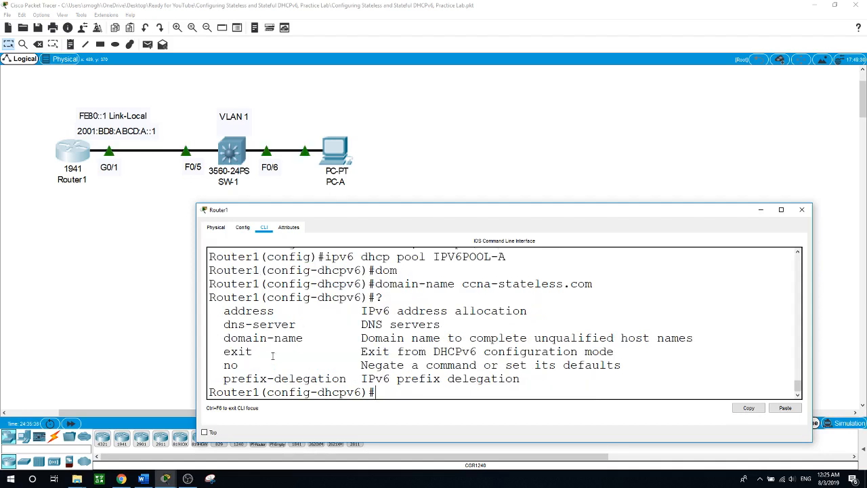
pyautogui.write('dn')
pyautogui.press('Tab')
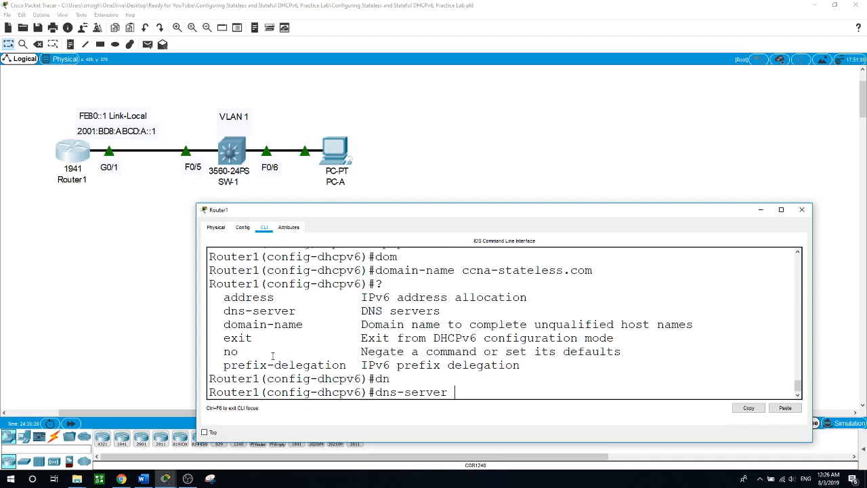
pyautogui.write('2001:DB')
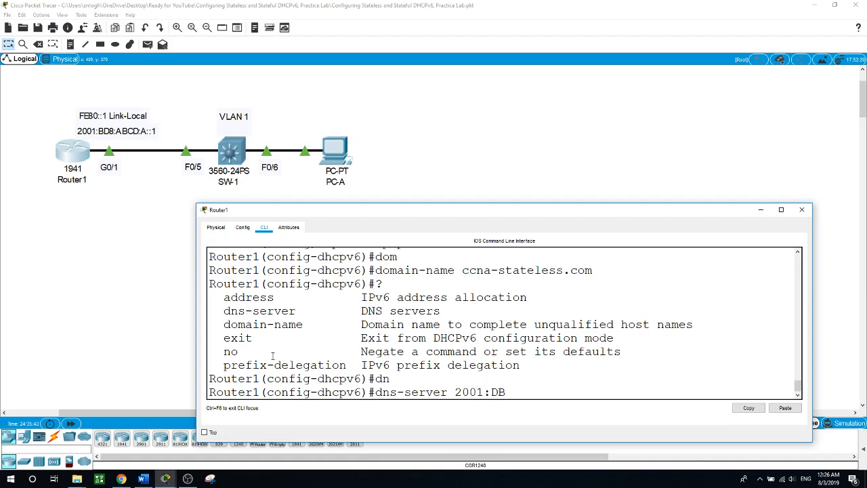
pyautogui.write('0')
pyautogui.press('BackSpace')
pyautogui.write('8:ABCD:A::FACE')
pyautogui.press('Return')
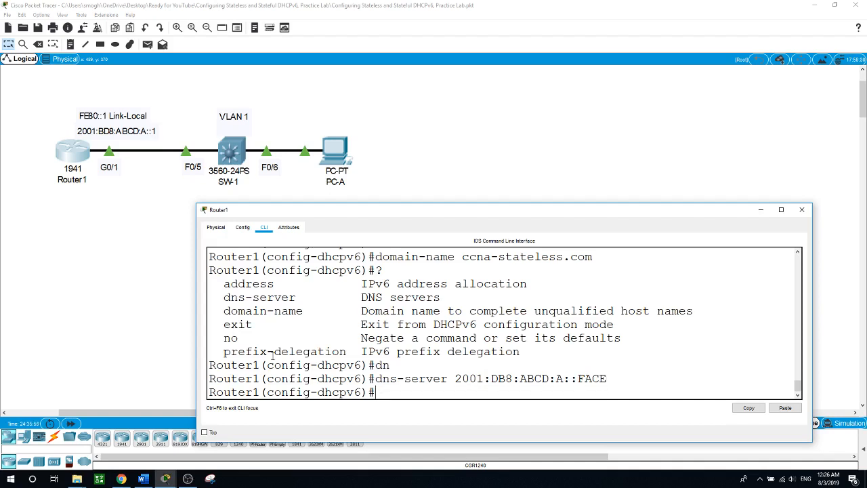
pyautogui.write('exit')
pyautogui.press('Return')
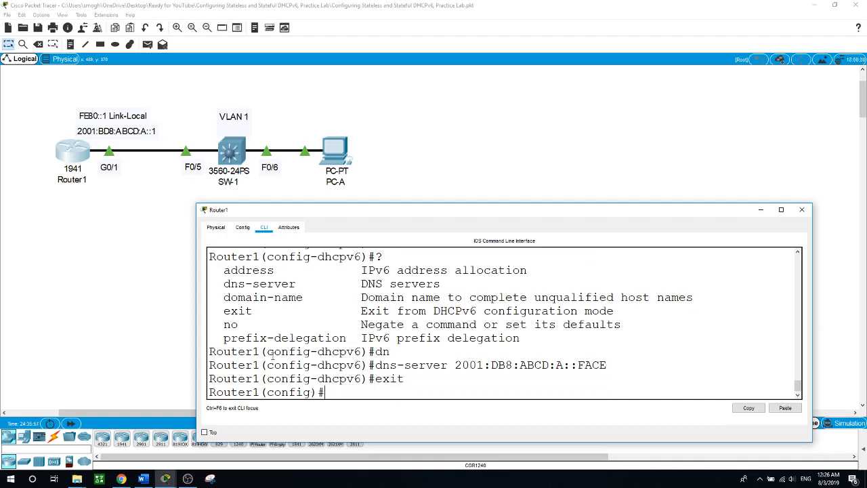
pyautogui.press('Return')
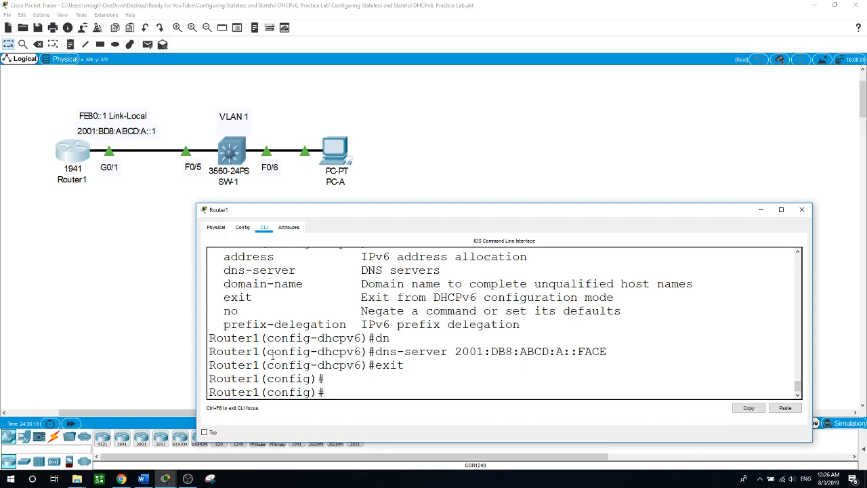
# Enter Router1's G0/1 interface configuration and bind the IPV6POOL-A pool to it with ipv6 dhcp server
pyautogui.write('nt g0/1')
pyautogui.press('Return')
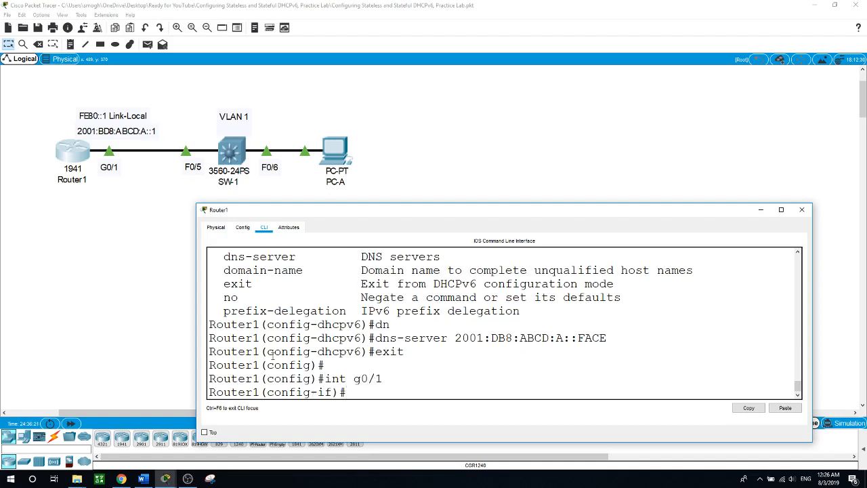
pyautogui.write('ipv6 dhcp se')
pyautogui.press('Tab')
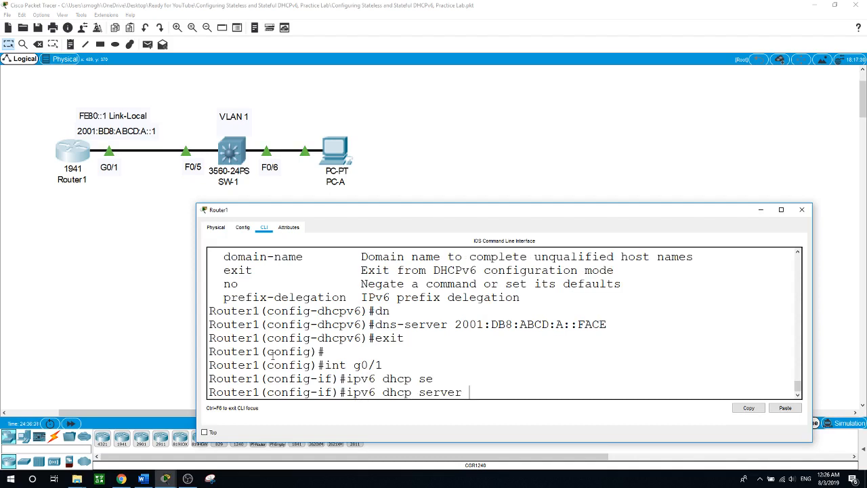
pyautogui.write('IPV6POOL-A')
pyautogui.press('Return')
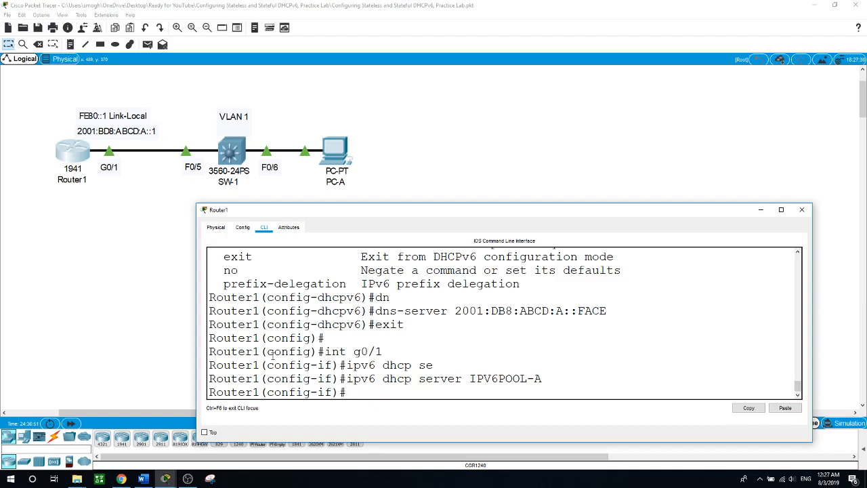
# List the ipv6 nd options on G0/1, enable other-config-flag, and return Router1 to privileged EXEC mode
pyautogui.write('ipv6 nd?')
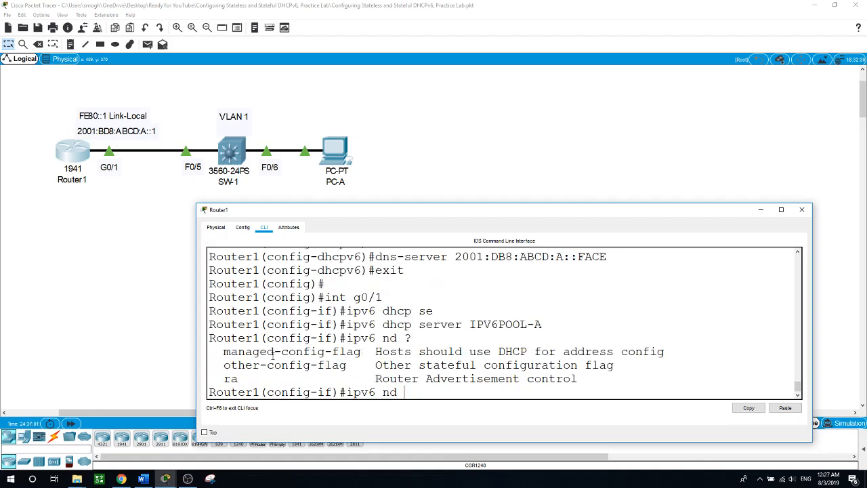
pyautogui.write('ot')
pyautogui.press('Tab')
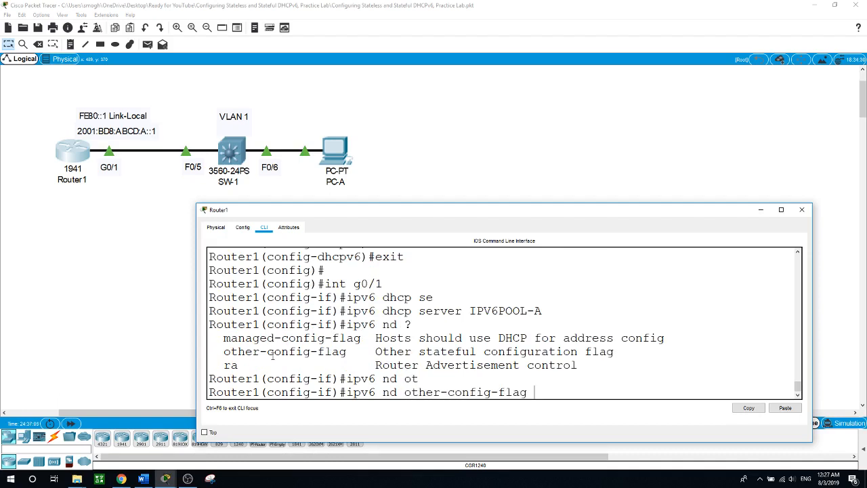
pyautogui.press('Return')
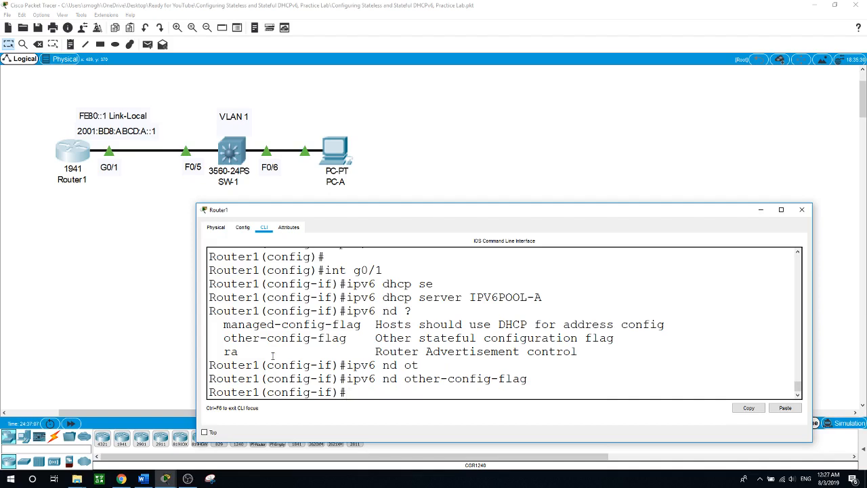
pyautogui.write('end')
pyautogui.press('Return')
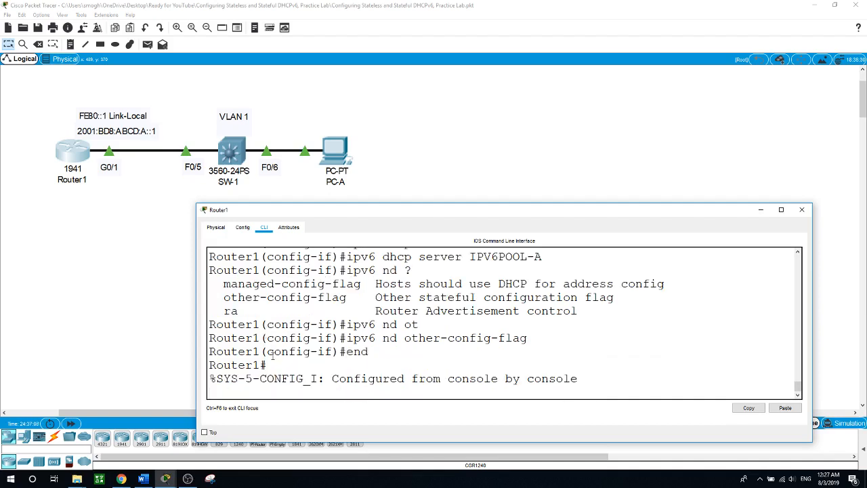
pyautogui.press('Return')
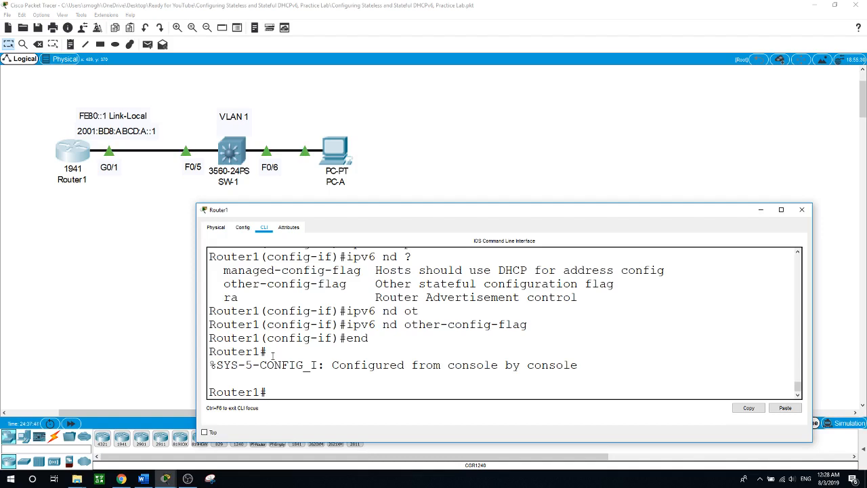
# Run show ipv6 interface on Router1 for G0/1 to check how hosts obtain their addressing
pyautogui.write('show ipv6 int')
pyautogui.press('Tab')
pyautogui.write('g')
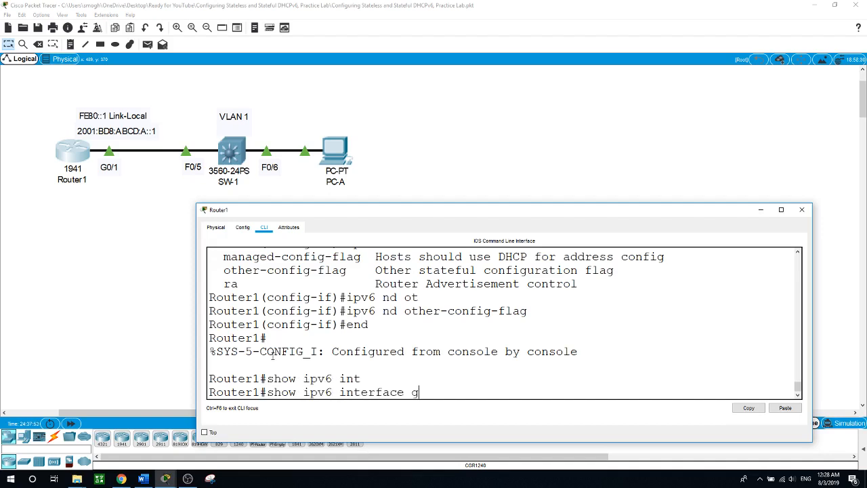
pyautogui.write('0/0')
pyautogui.press('Return')
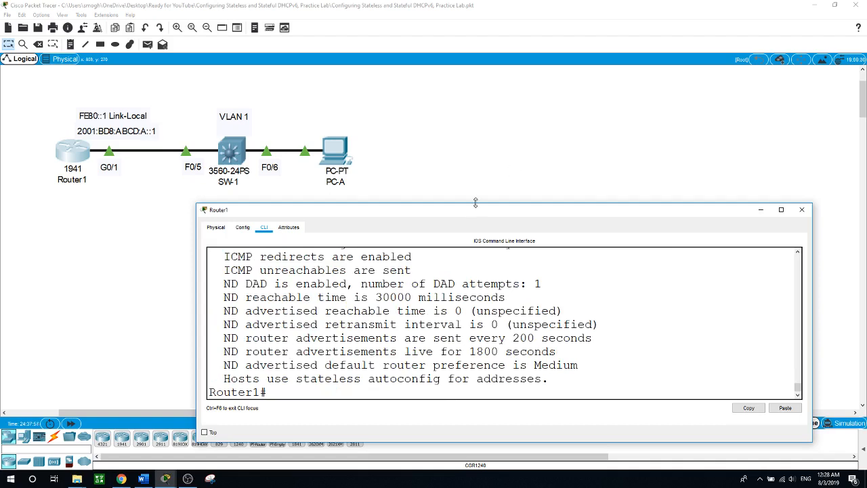
# Examine Router1's G0/1 IPv6 output for the link-local, global unicast and joined group addresses and the host autoconfiguration method
pyautogui.moveTo(476, 203); pyautogui.dragTo(474, 72)
pyautogui.scroll(1, 484, 187)
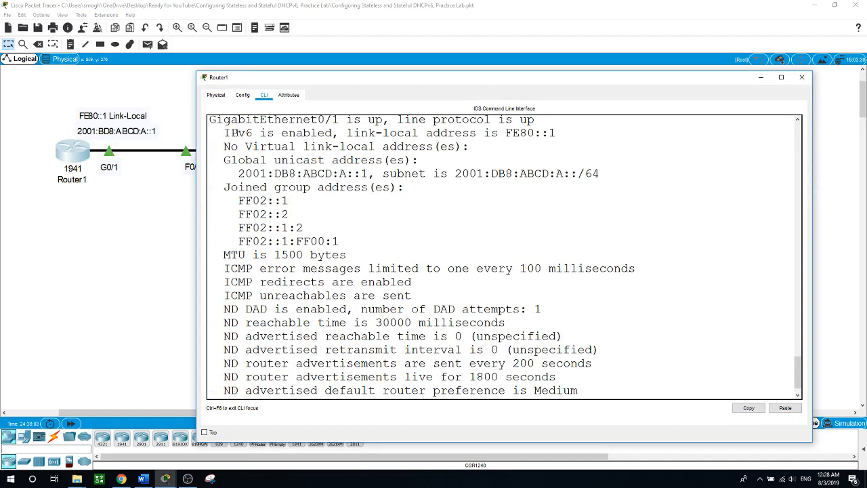
pyautogui.scroll(1, 371, 176)
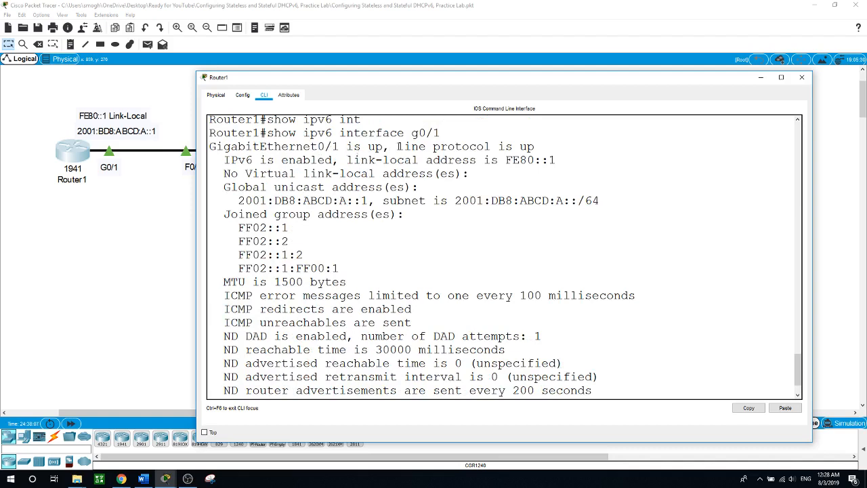
pyautogui.moveTo(224, 160); pyautogui.dragTo(477, 160)
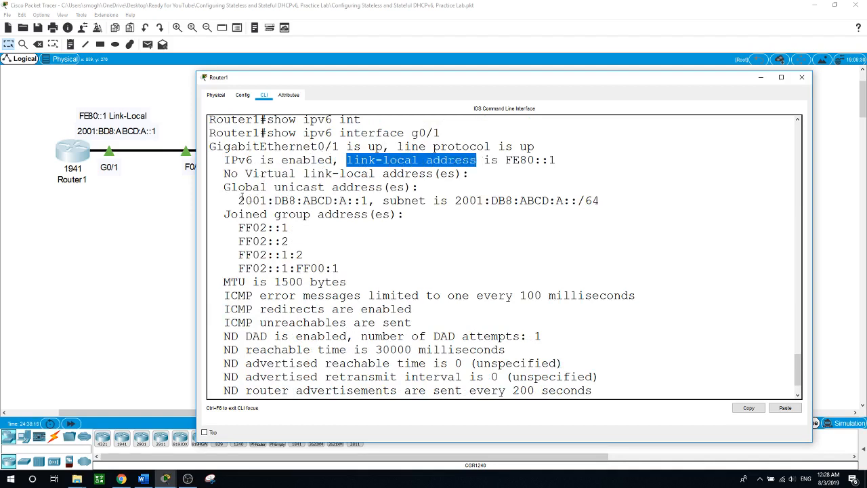
pyautogui.moveTo(218, 187); pyautogui.dragTo(345, 188)
pyautogui.moveTo(238, 201); pyautogui.dragTo(363, 201)
pyautogui.moveTo(462, 200); pyautogui.dragTo(549, 201)
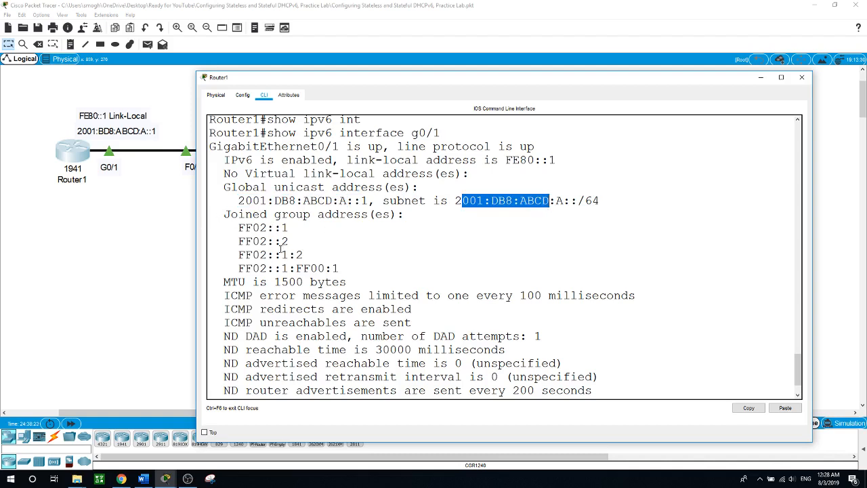
pyautogui.moveTo(238, 269); pyautogui.dragTo(339, 268)
pyautogui.scroll(-2, 435, 269)
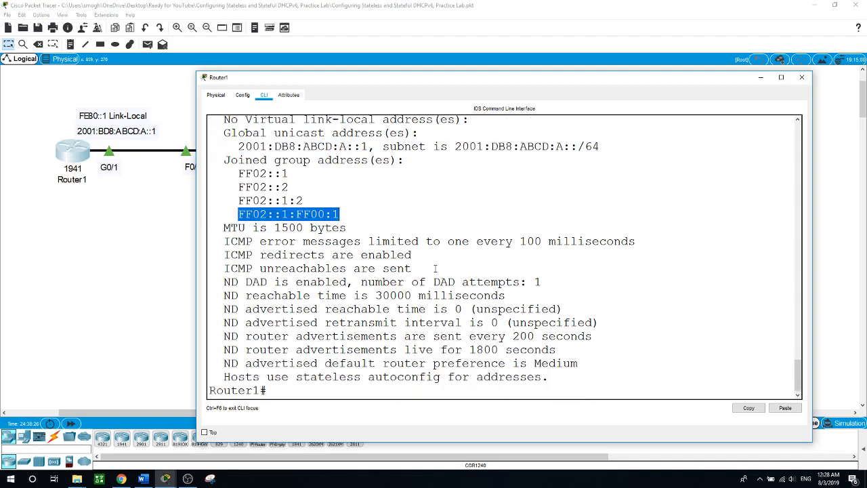
pyautogui.click(226, 377)
pyautogui.moveTo(227, 377); pyautogui.dragTo(549, 377)
pyautogui.click(551, 376)
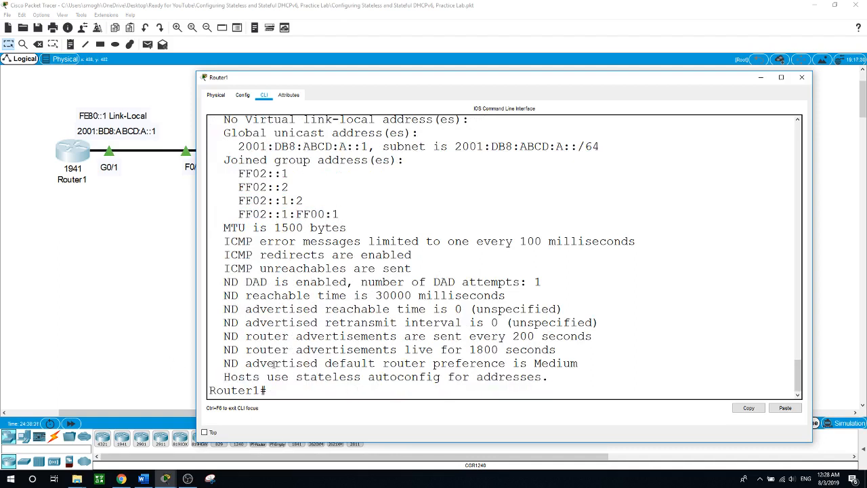
pyautogui.moveTo(519, 73); pyautogui.dragTo(519, 204)
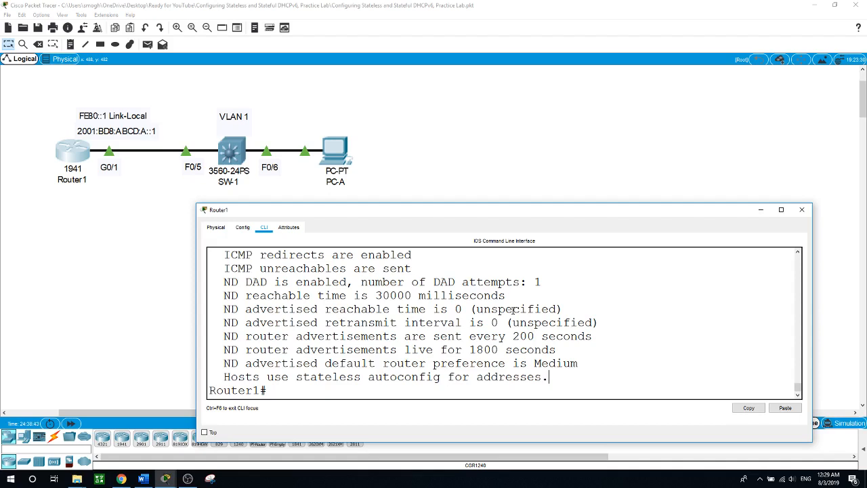
pyautogui.click(132, 314)
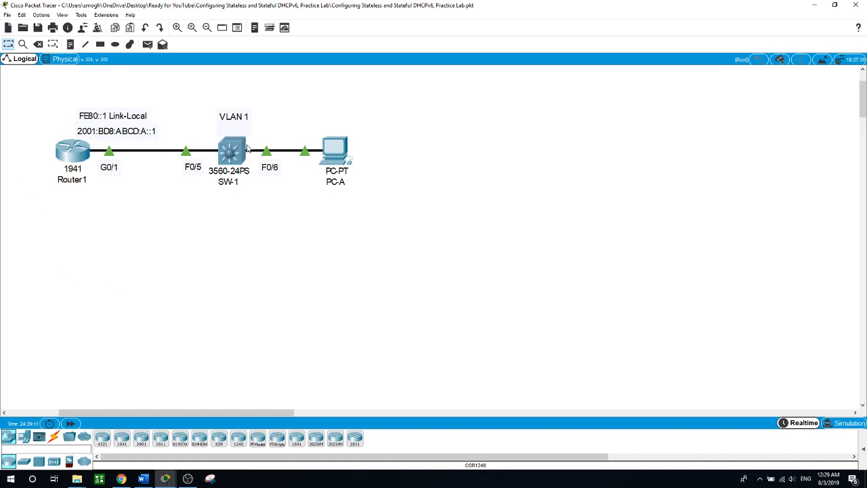
# In PC-A's IP configuration, switch IPv6 to Static and back to Auto Config to renew its addressing
pyautogui.click(324, 161)
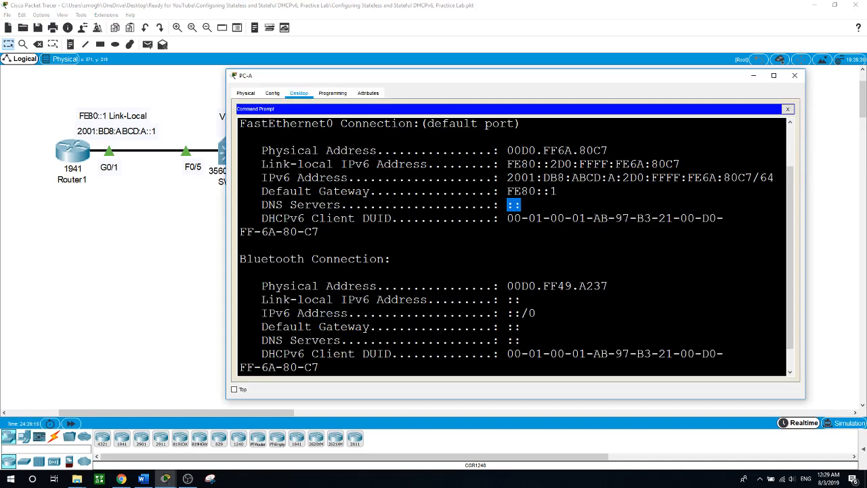
pyautogui.click(304, 93)
pyautogui.click(788, 108)
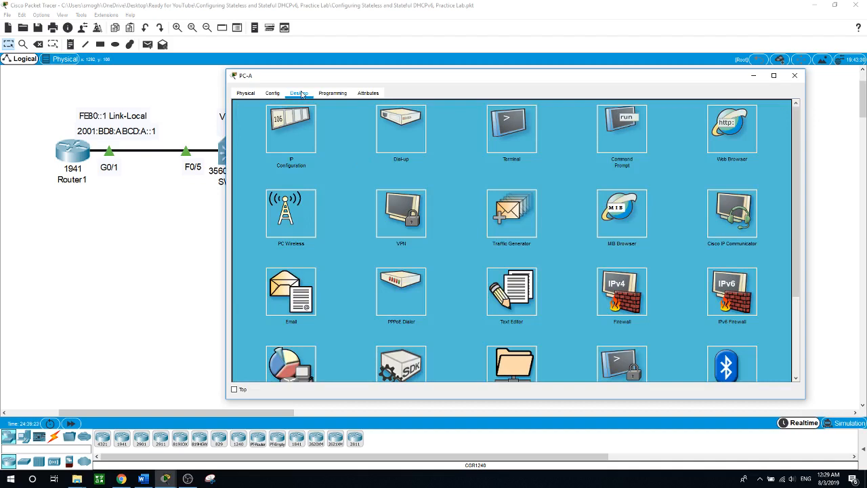
pyautogui.click(290, 138)
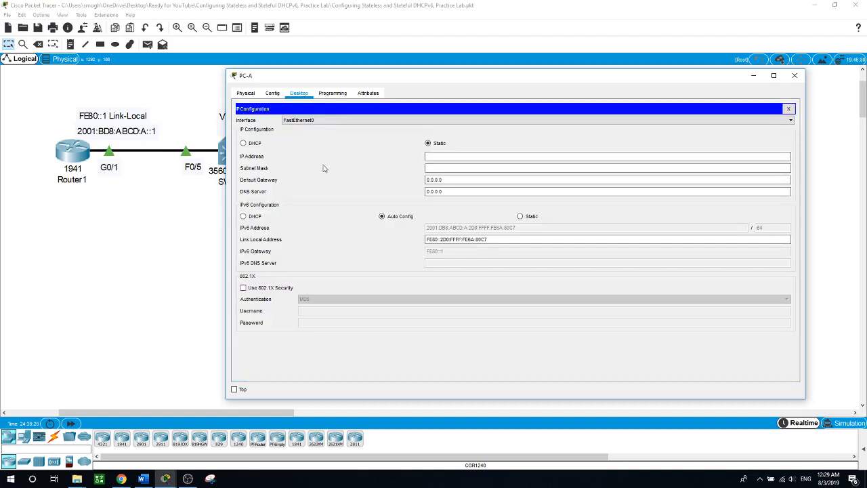
pyautogui.click(519, 217)
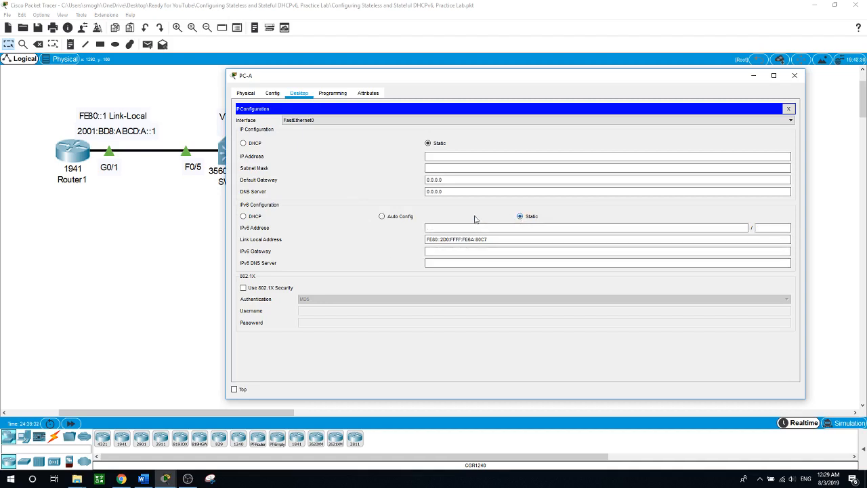
pyautogui.click(382, 217)
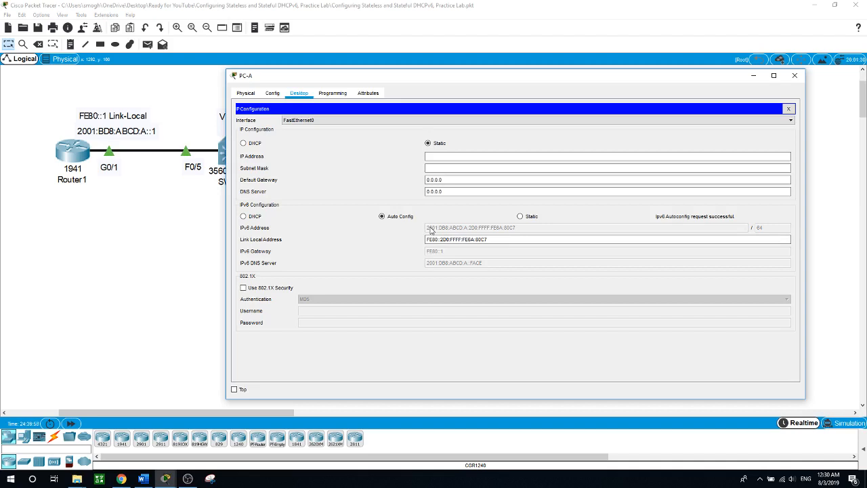
# Open PC-A's command prompt and check the FastEthernet0 DNS Servers entry in the earlier ipv6config output
pyautogui.click(788, 108)
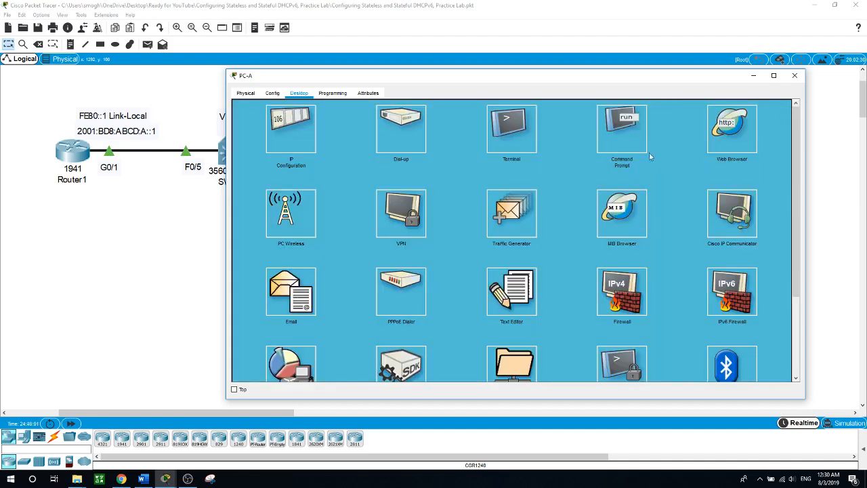
pyautogui.click(613, 141)
pyautogui.scroll(-2, 613, 141)
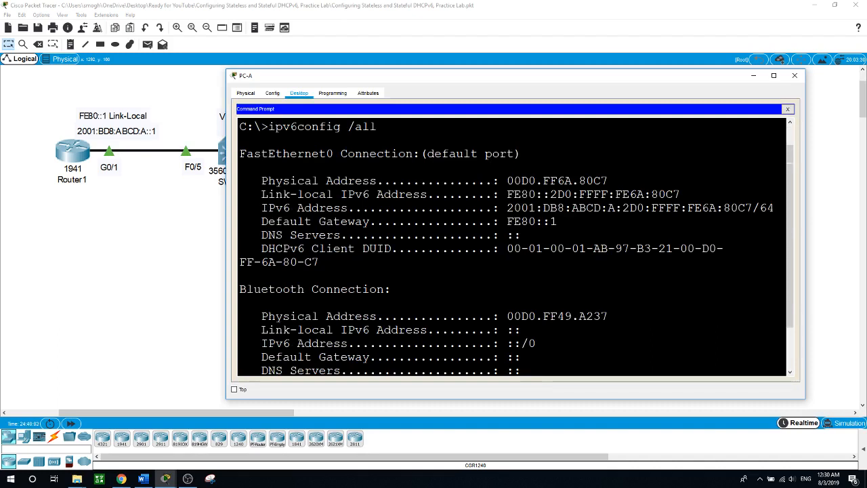
pyautogui.moveTo(500, 69); pyautogui.dragTo(501, 25)
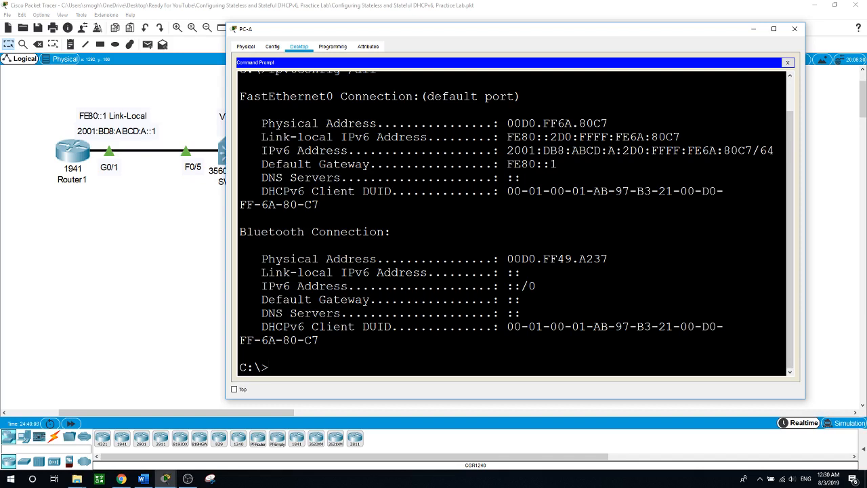
pyautogui.moveTo(262, 178); pyautogui.dragTo(347, 178)
pyautogui.moveTo(508, 178); pyautogui.dragTo(521, 178)
# Run ipv6config /all on PC-A and compare its FastEthernet0 DNS Servers entry with the earlier output
pyautogui.click(239, 353)
pyautogui.write('ipv6config /all')
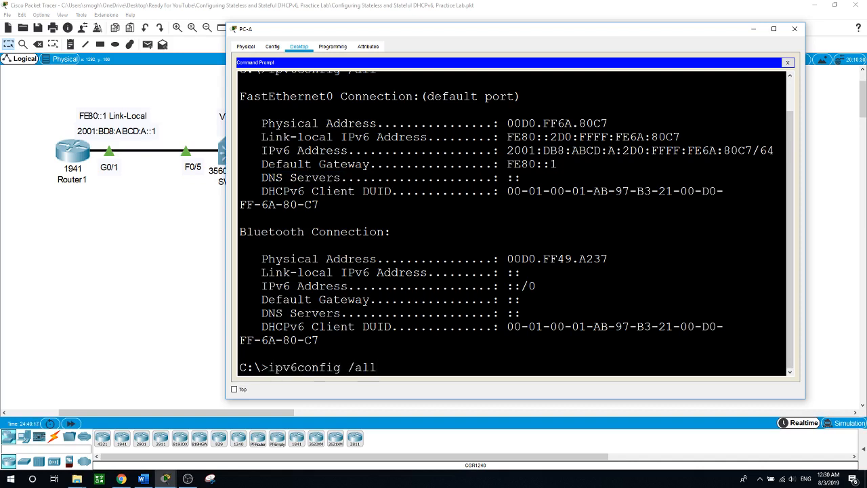
pyautogui.press('Return')
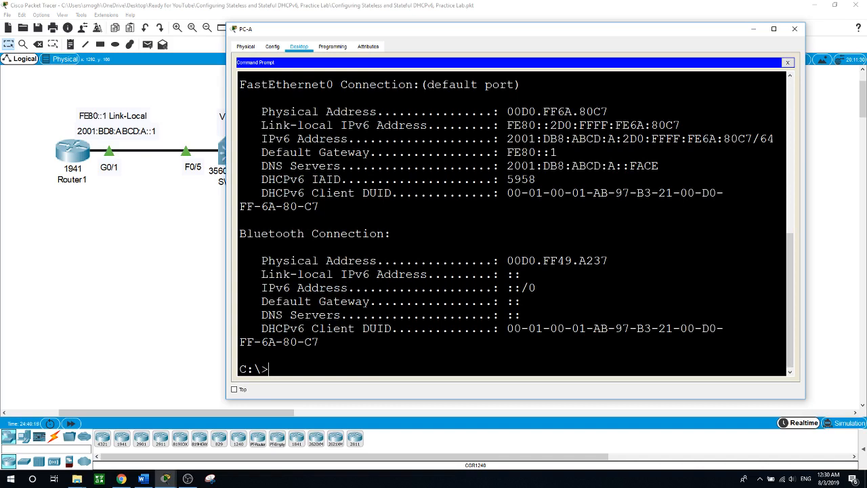
pyautogui.moveTo(506, 166); pyautogui.dragTo(658, 166)
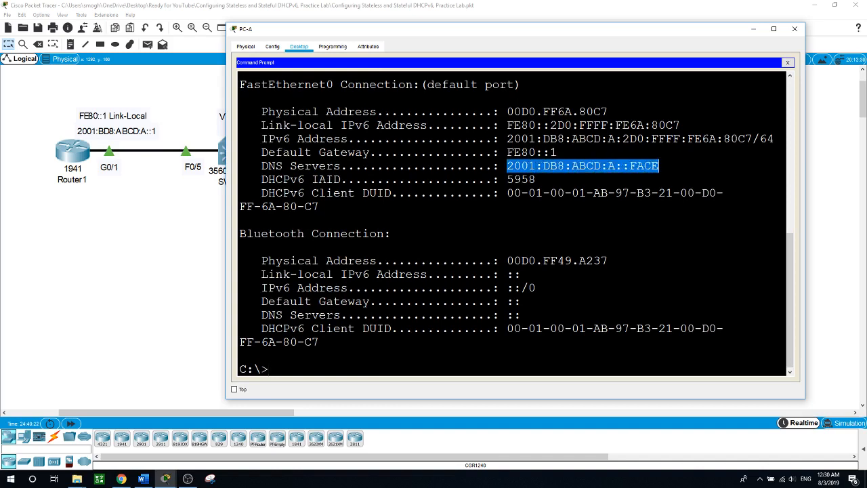
pyautogui.scroll(3, 515, 223)
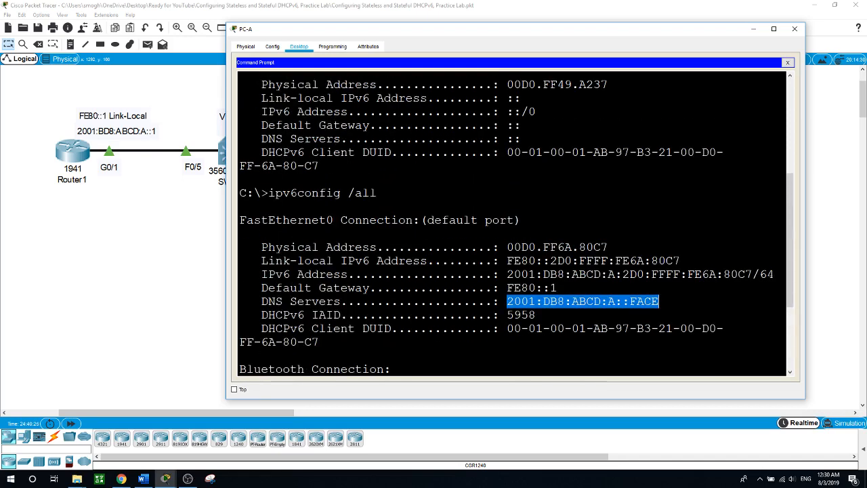
pyautogui.scroll(-3, 515, 223)
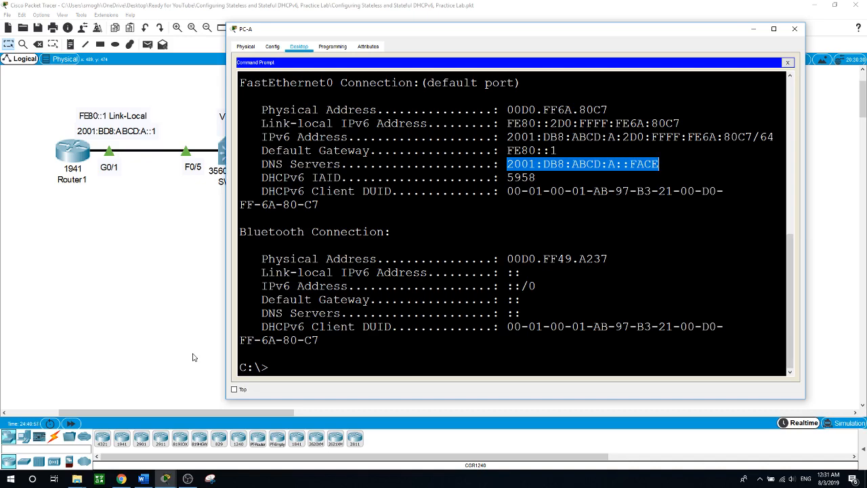
pyautogui.click(164, 333)
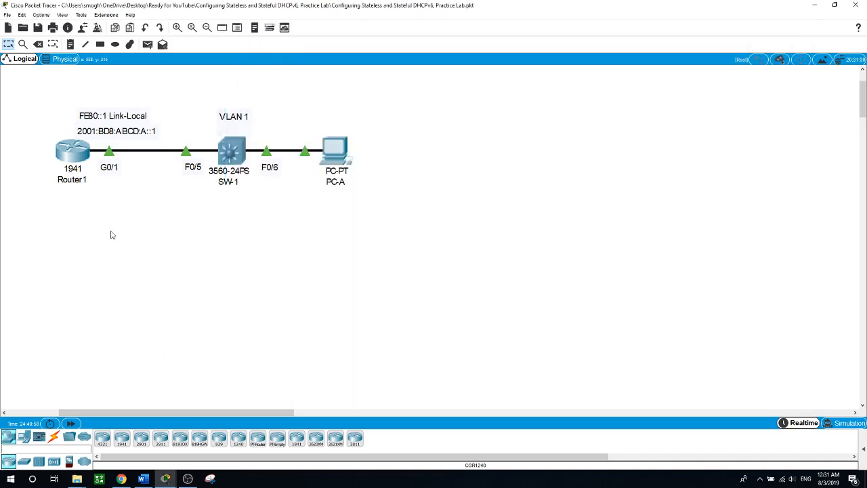
# Run show ipv6 dhcp binding on Router1 and review the client entries on GigabitEthernet0/1
pyautogui.click(71, 151)
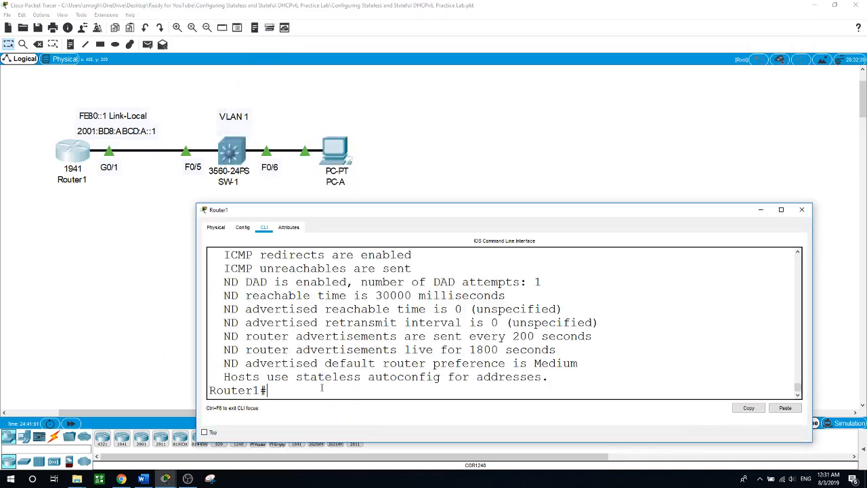
pyautogui.write('show ipv6 dhcp binding')
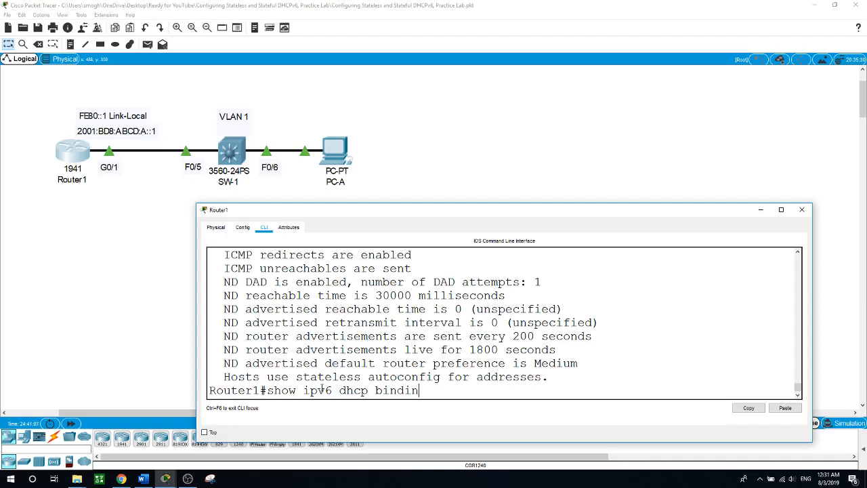
pyautogui.press('Return')
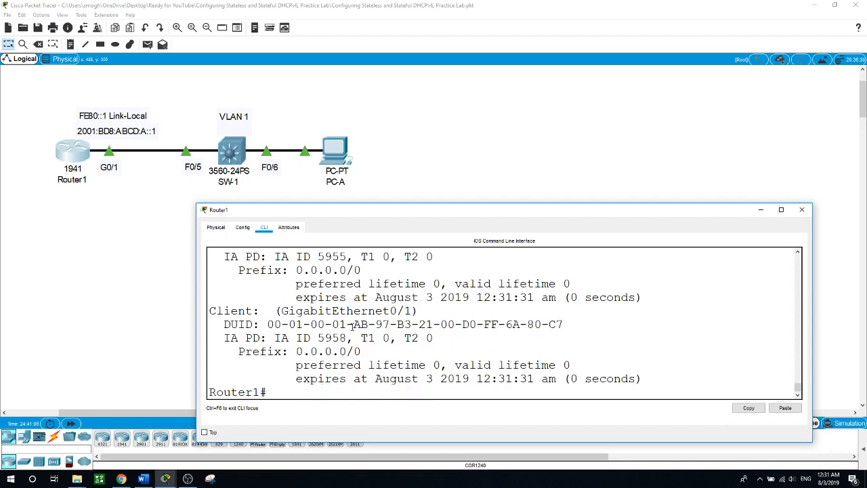
pyautogui.moveTo(437, 203); pyautogui.dragTo(435, 147)
pyautogui.scroll(1, 464, 279)
pyautogui.scroll(-1, 464, 278)
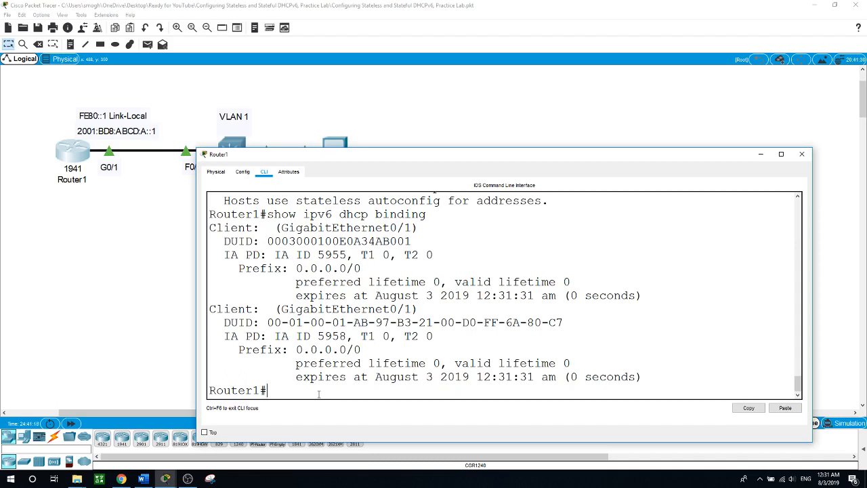
# Run show ipv6 dhcp pool on Router1 and check the pool name, DNS server, domain name and active clients
pyautogui.write('show ipv6 dhcp pool')
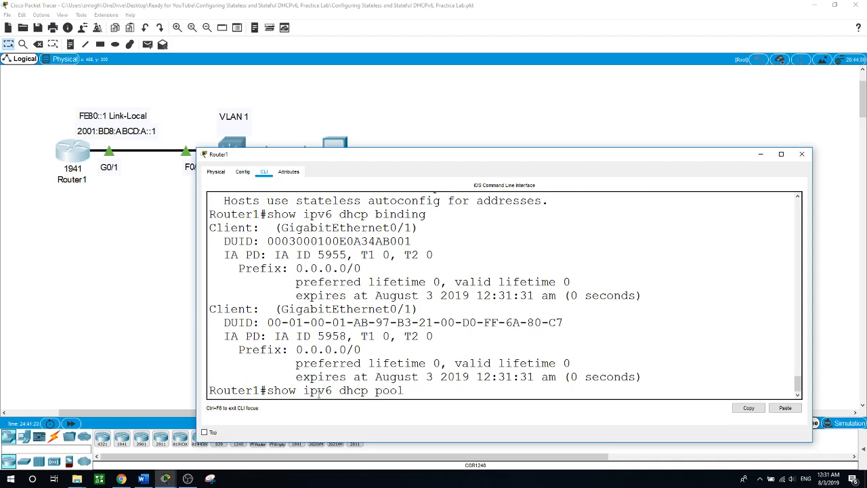
pyautogui.press('Return')
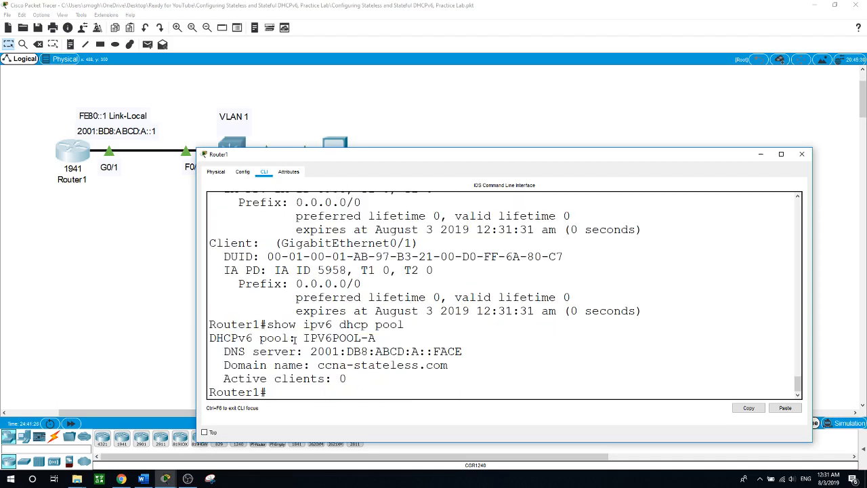
pyautogui.moveTo(303, 337); pyautogui.dragTo(377, 337)
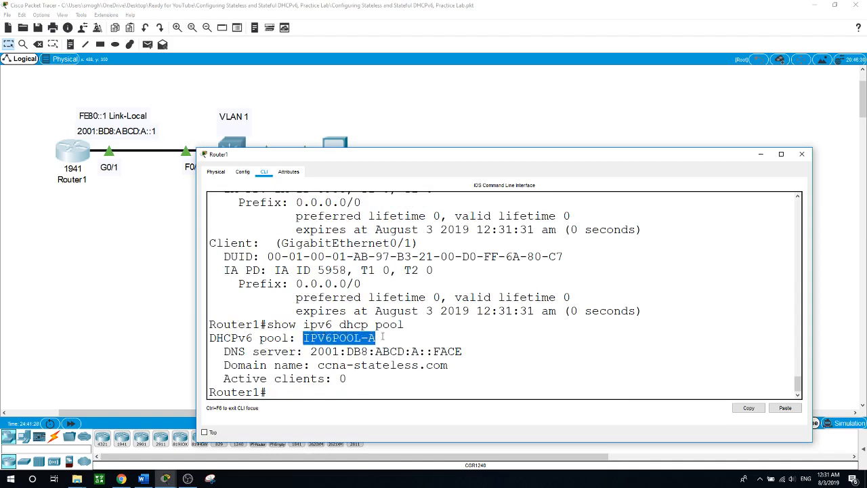
pyautogui.moveTo(310, 351); pyautogui.dragTo(464, 351)
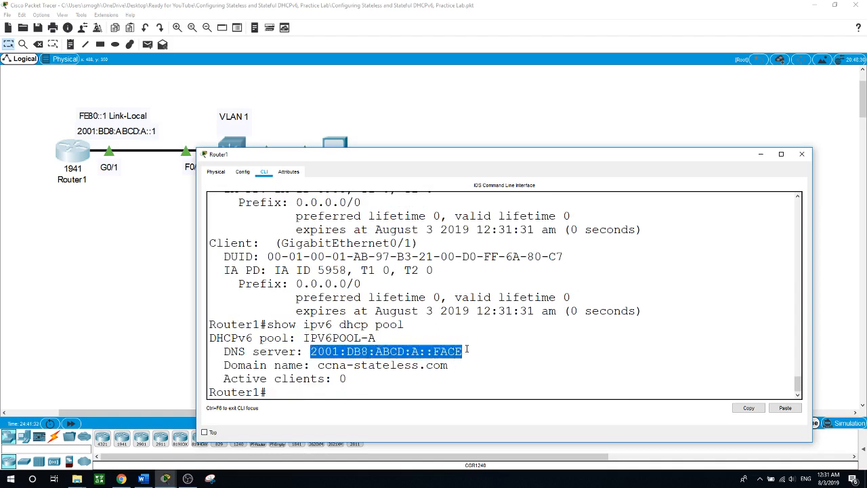
pyautogui.moveTo(318, 365); pyautogui.dragTo(456, 365)
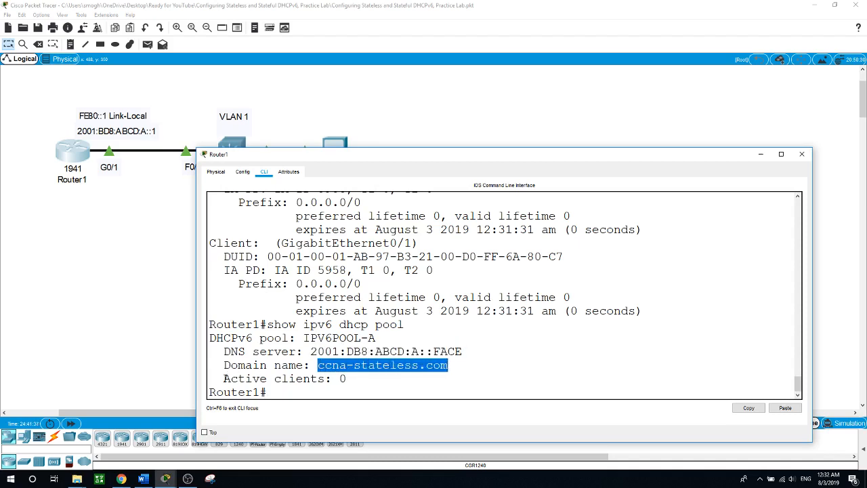
pyautogui.moveTo(225, 377); pyautogui.dragTo(351, 378)
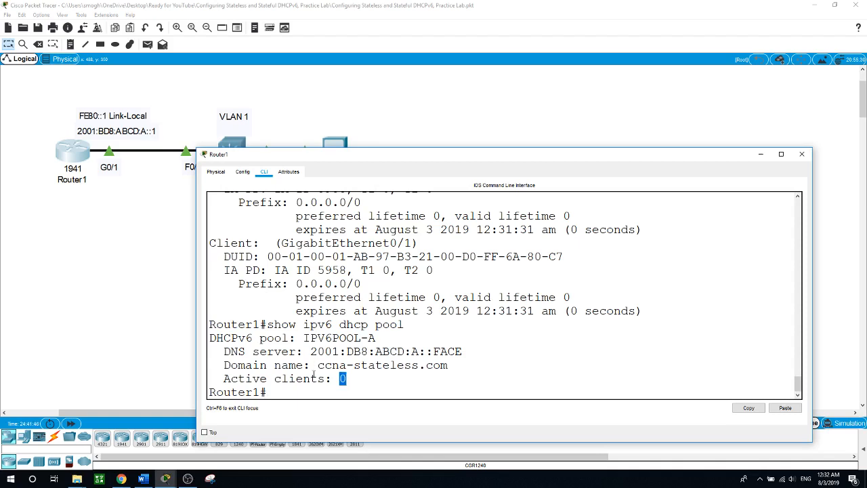
pyautogui.click(282, 392)
pyautogui.click(175, 292)
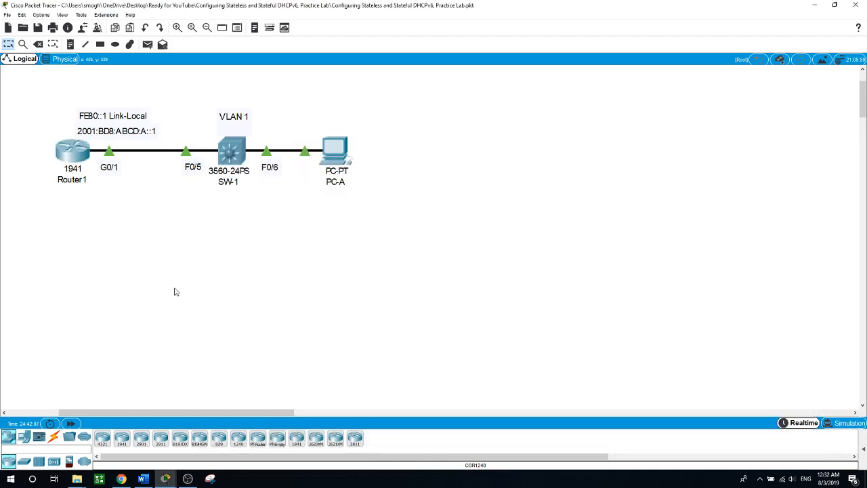
# Shut down interface f0/6 on SW-1 in configuration mode
pyautogui.click(231, 158)
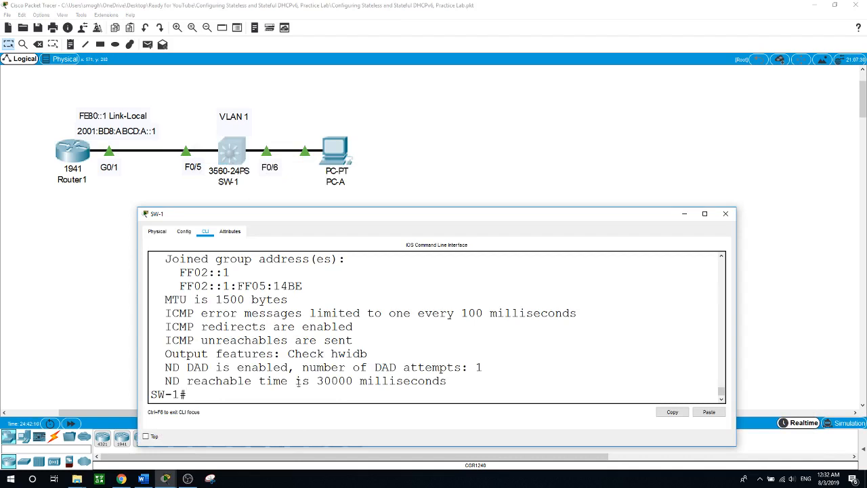
pyautogui.write('conf t')
pyautogui.press('Return')
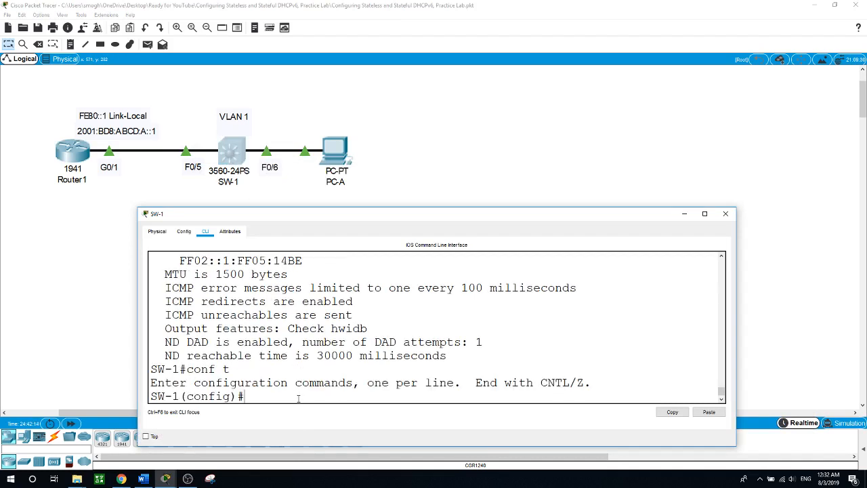
pyautogui.write('int f0/6')
pyautogui.press('Return')
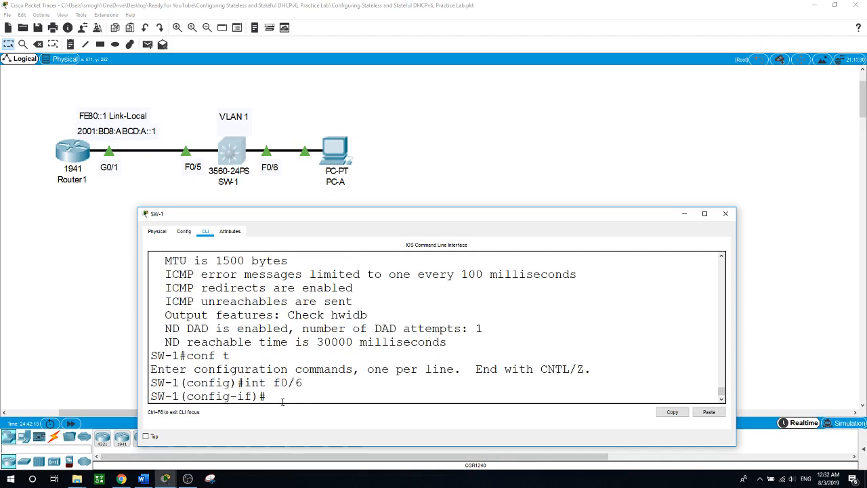
pyautogui.write('shut')
pyautogui.press('Return')
pyautogui.press('Return')
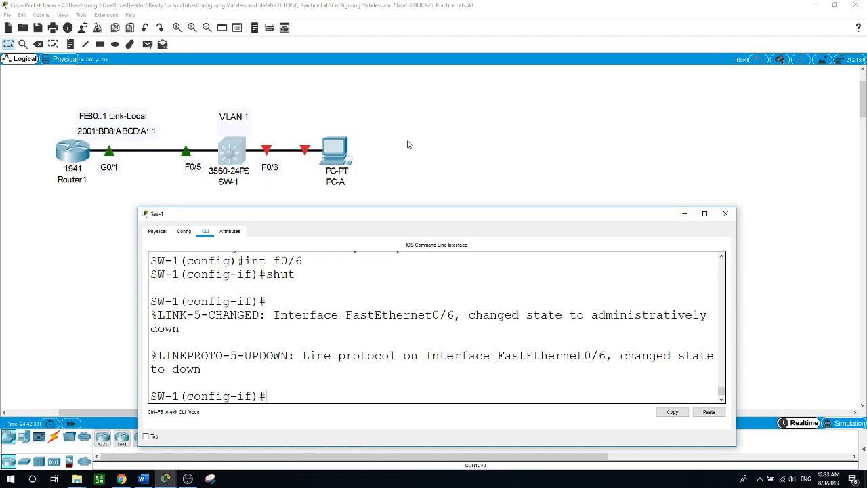
pyautogui.click(429, 152)
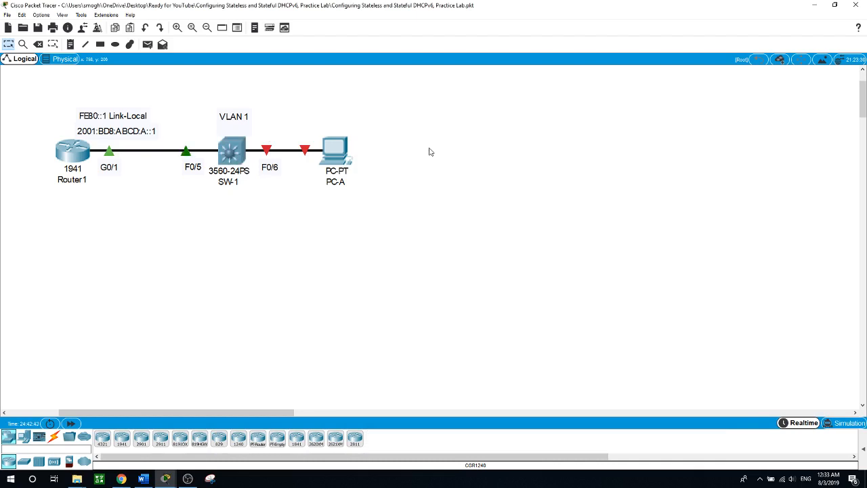
# Create the DHCPv6 pool IPV6POOL-B on Router1
pyautogui.click(79, 162)
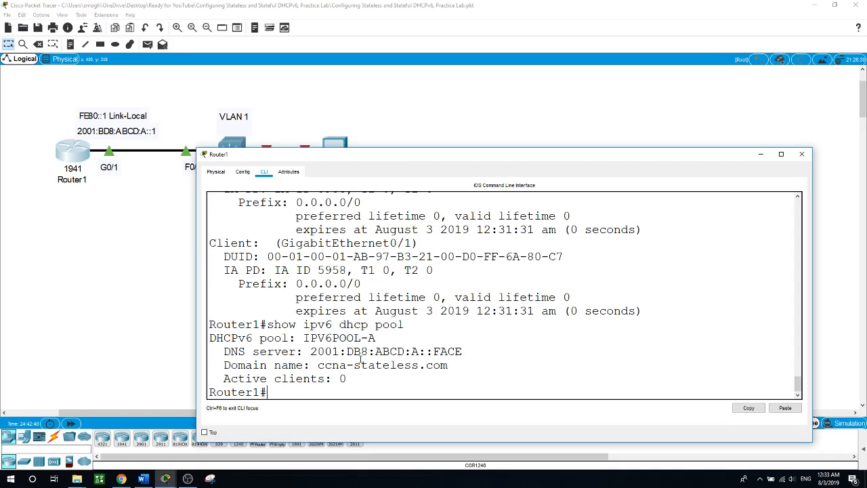
pyautogui.write('conf t')
pyautogui.press('Return')
pyautogui.write('ig)#i')
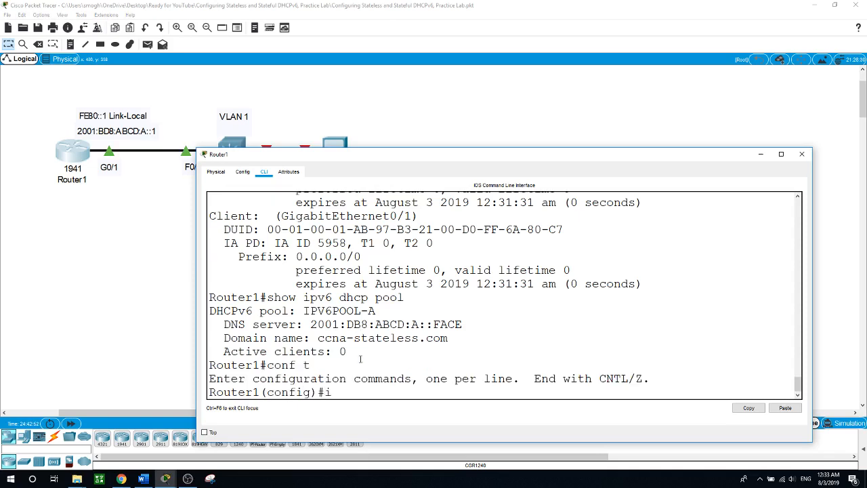
pyautogui.write('pv6 dhcp pool IPV')
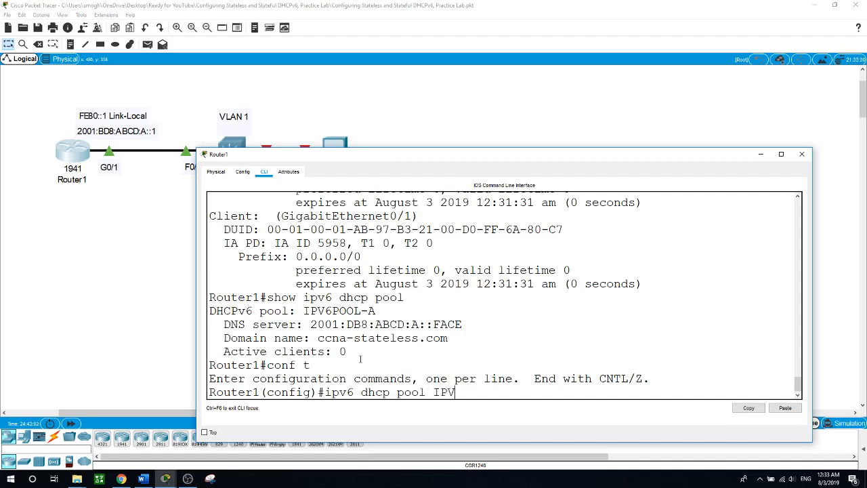
pyautogui.write('6POOL-B')
pyautogui.press('Return')
# Set the address prefix of IPV6POOL-B to 2001:DB8:ABCD:A::/64
pyautogui.write('ad')
pyautogui.press('Tab')
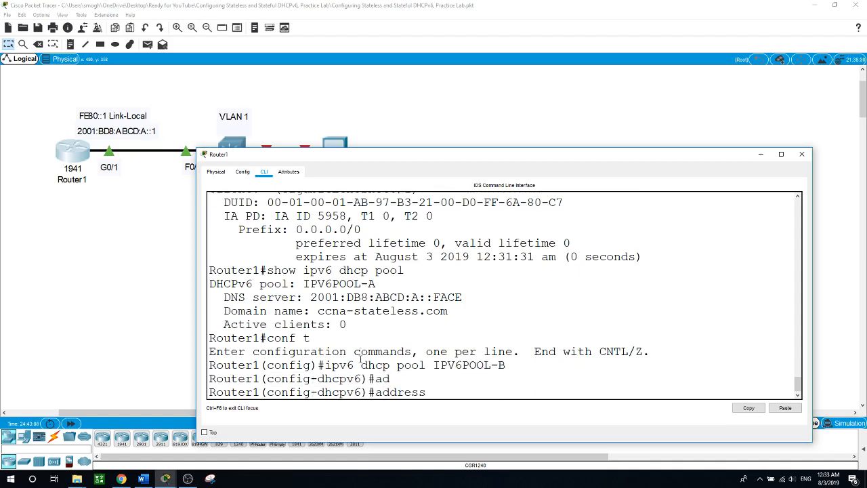
pyautogui.write('pr')
pyautogui.press('Tab')
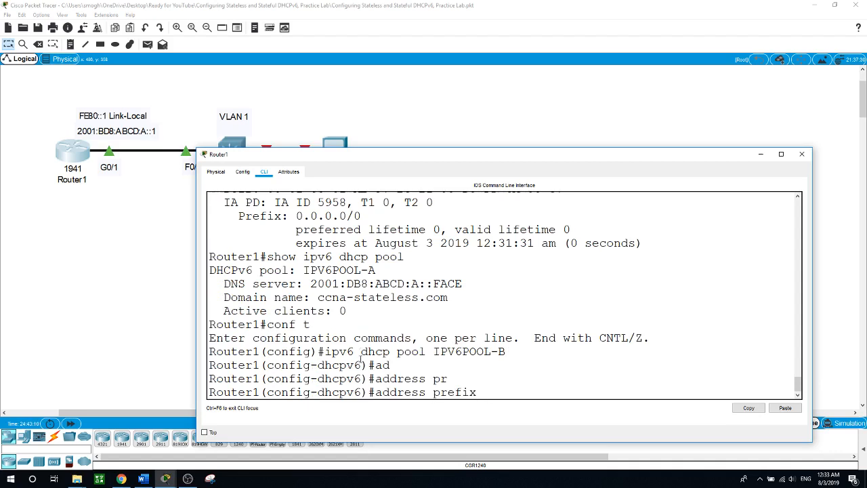
pyautogui.write('2001:DB8:ABCD:A')
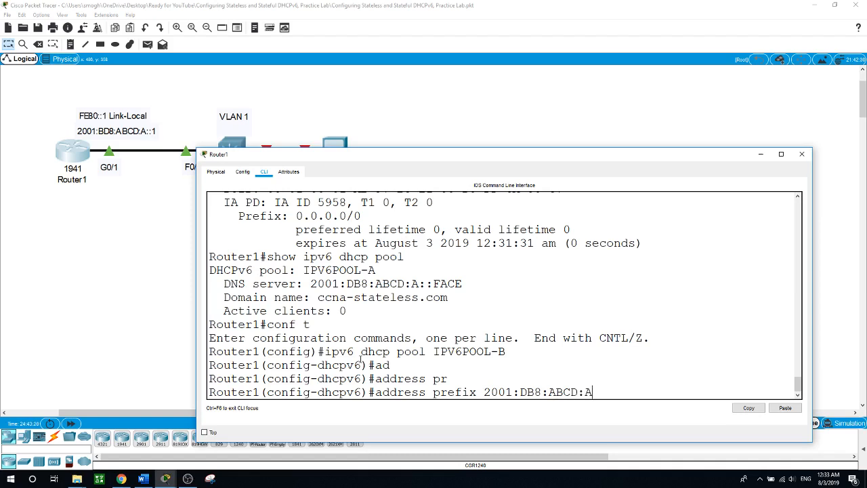
pyautogui.write('::/64')
pyautogui.press('Return')
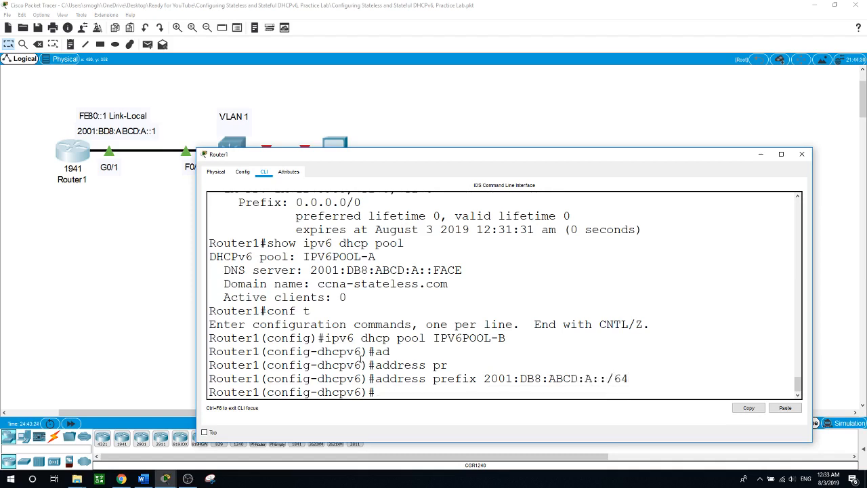
# Set the DNS server of IPV6POOL-B to 2001:DB8:ABCD:B::FACE
pyautogui.write('dn')
pyautogui.press('Tab')
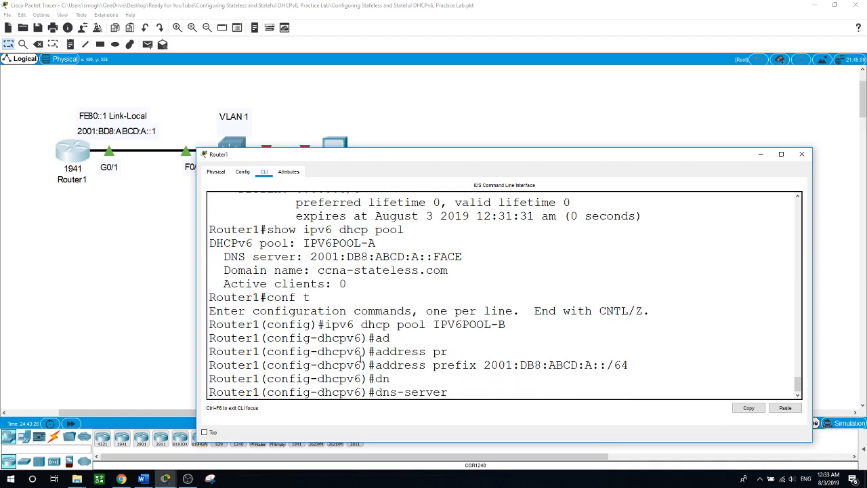
pyautogui.write('2001:DB8:ABCD:B')
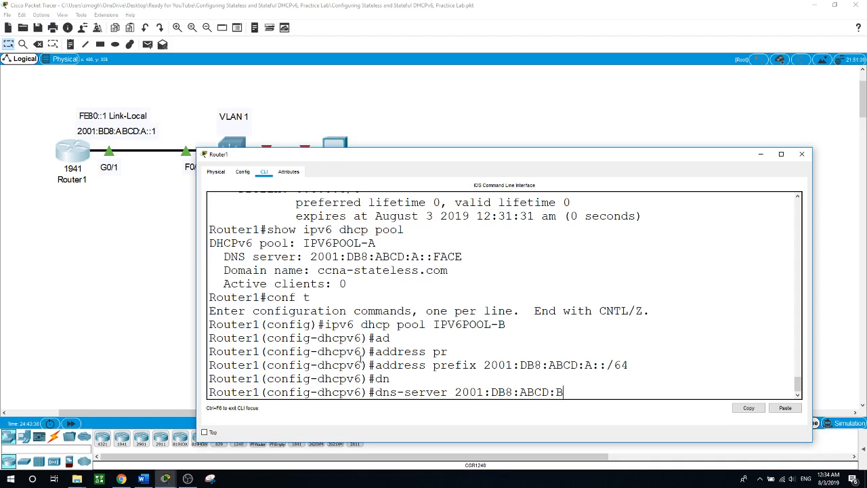
pyautogui.write('::FACE')
pyautogui.press('Return')
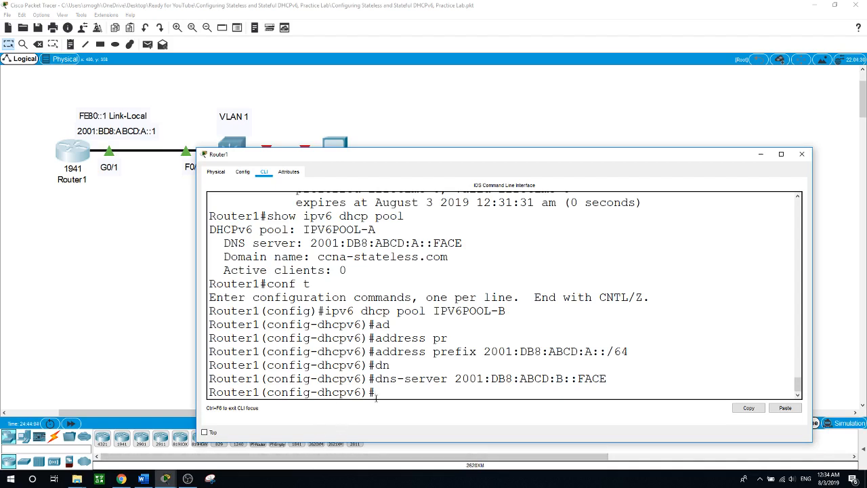
# Remove the domain name ccna-stateless.com within the IPV6POOL-B configuration
pyautogui.write('no dom')
pyautogui.press('Tab')
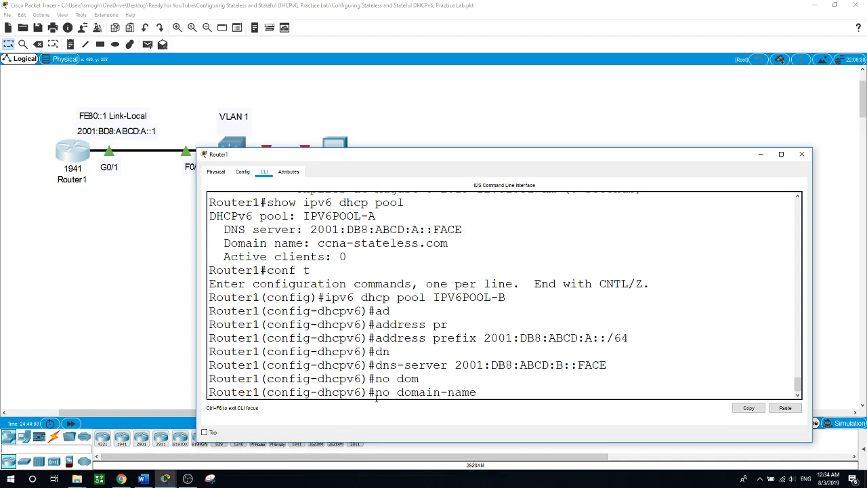
pyautogui.write('ccna-stateless.com')
pyautogui.press('Return')
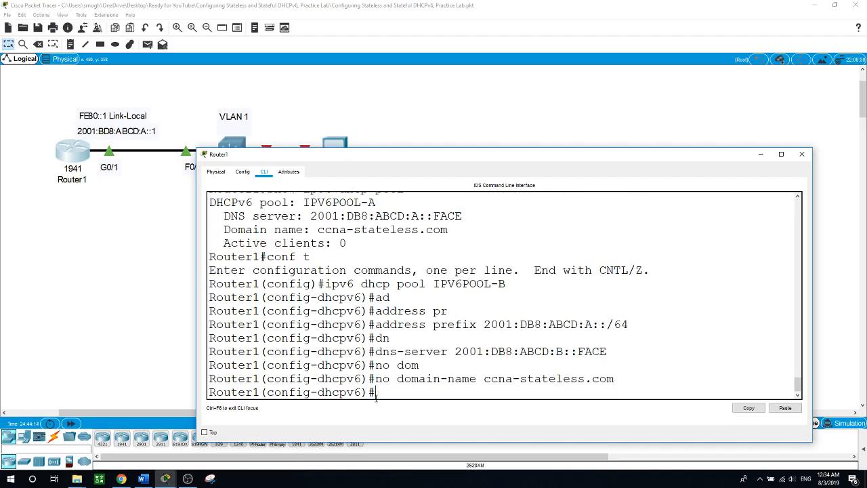
# Set the domain name of IPV6POOL-B to ccna-stateful.com and return Router1 to privileged EXEC mode
pyautogui.write('dom')
pyautogui.press('Tab')
pyautogui.write('c')
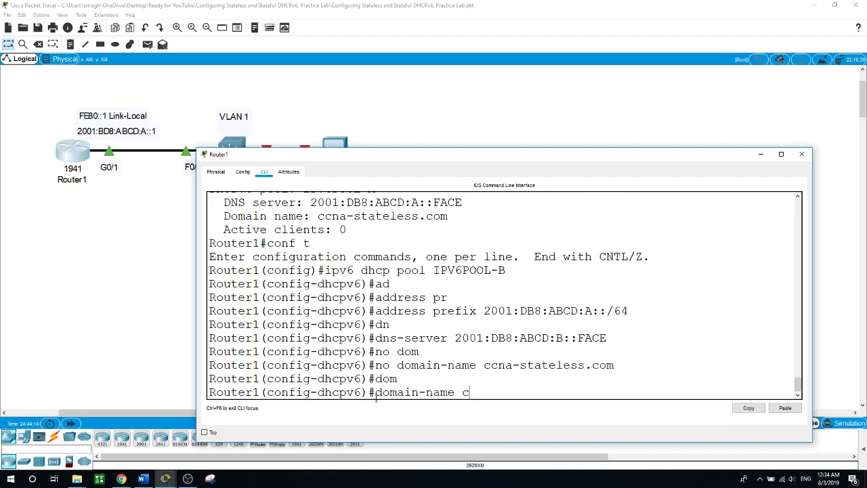
pyautogui.write('cna-stateful.com')
pyautogui.press('Return')
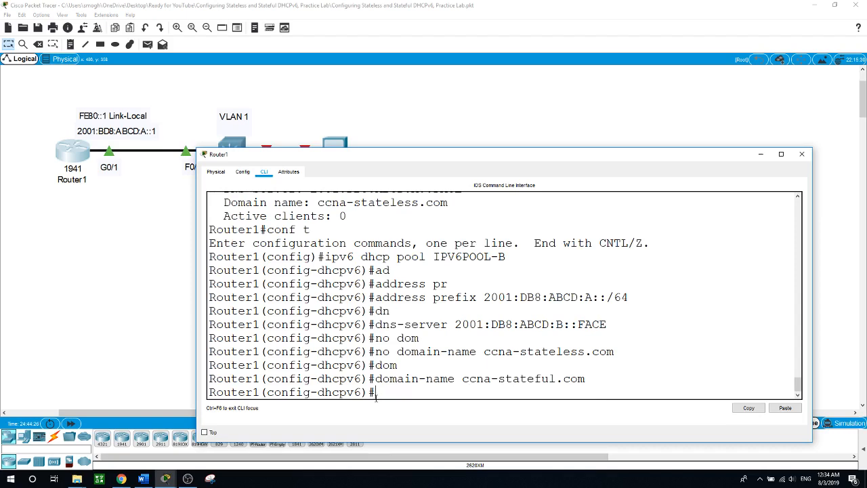
pyautogui.write('end')
pyautogui.press('Return')
pyautogui.press('Return')
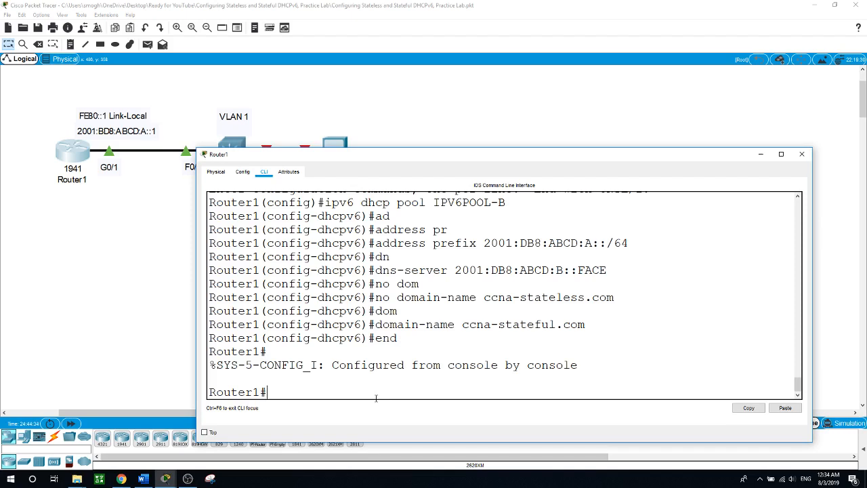
# Run show ipv6 dhcp pool on Router1 and check IPV6POOL-B's domain name, DNS server and active clients
pyautogui.write('show ipv6 dhcp pool')
pyautogui.press('Return')
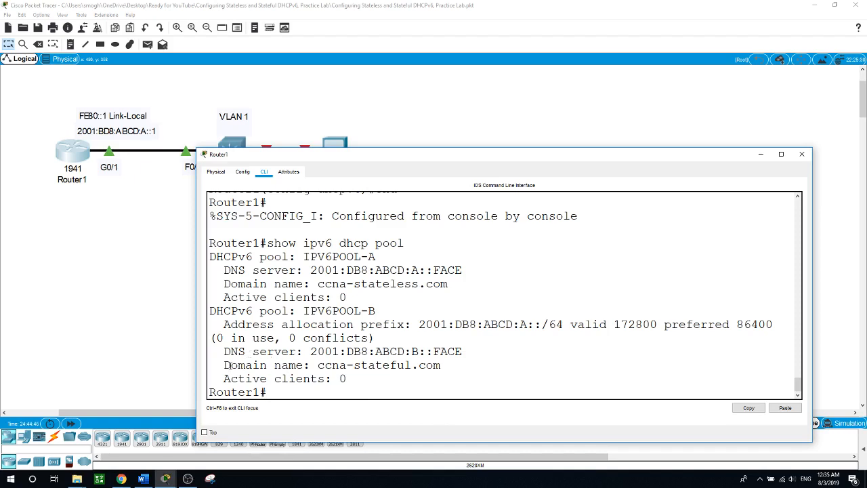
pyautogui.moveTo(229, 365); pyautogui.dragTo(445, 366)
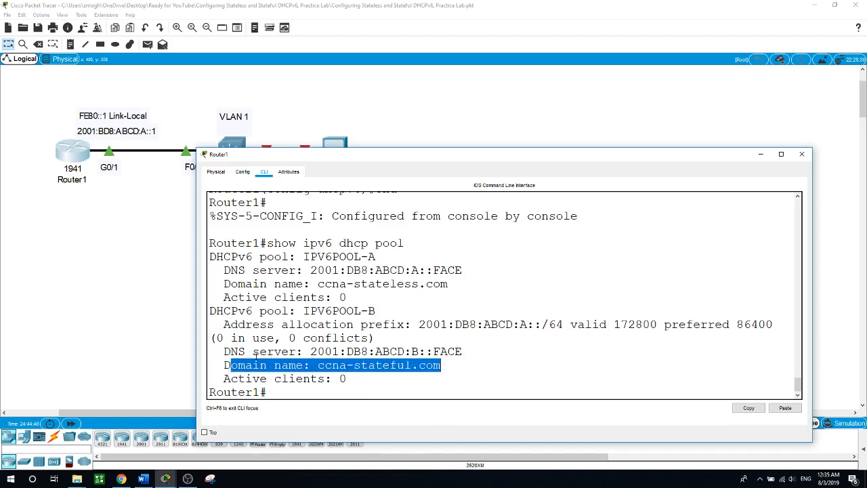
pyautogui.moveTo(224, 352); pyautogui.dragTo(477, 354)
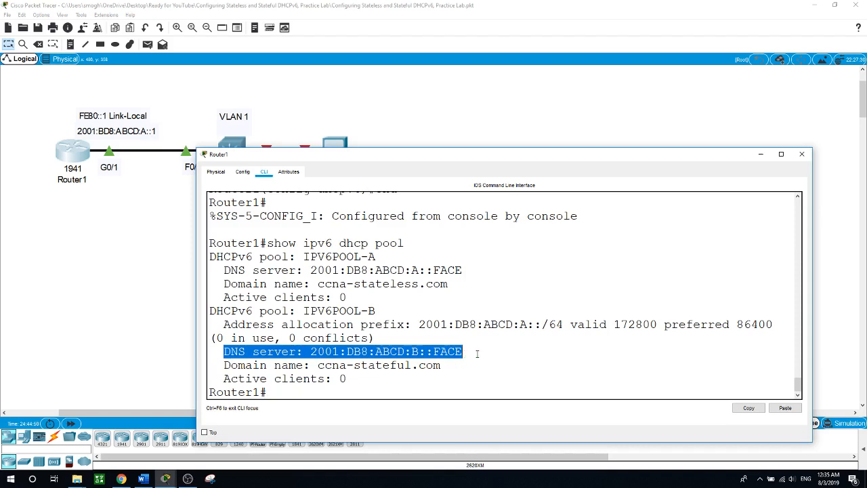
pyautogui.click(322, 392)
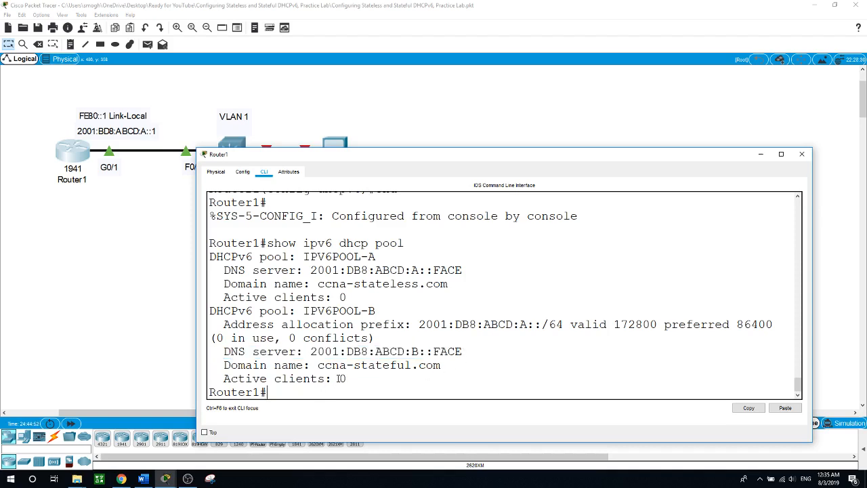
pyautogui.moveTo(337, 378); pyautogui.dragTo(355, 377)
pyautogui.click(308, 392)
# Shut down interface g0/1 on Router1 in configuration mode
pyautogui.write('conf t')
pyautogui.press('Return')
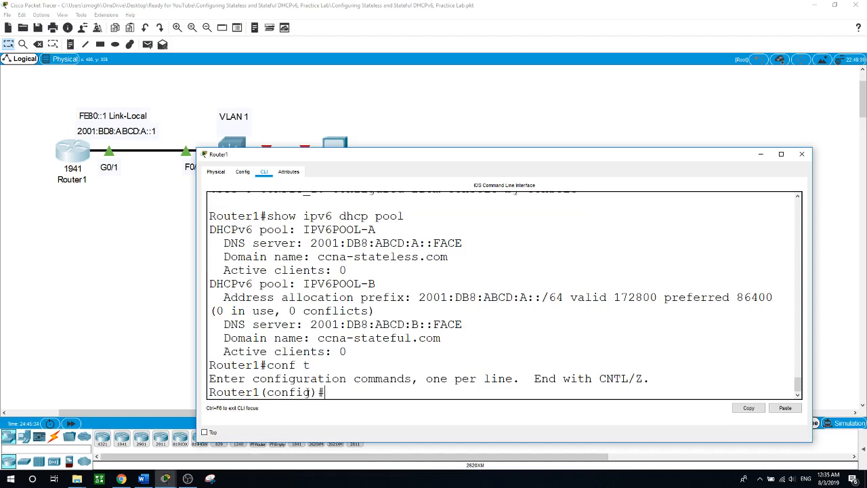
pyautogui.write('int g0')
pyautogui.write('/1')
pyautogui.press('Return')
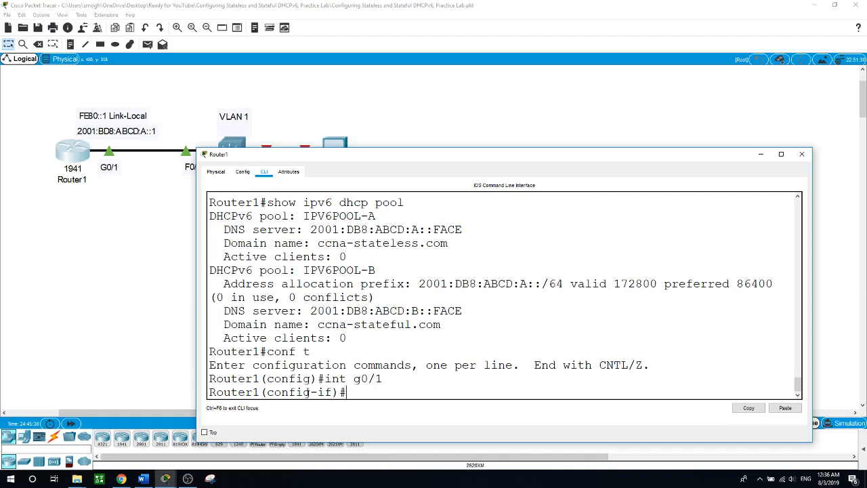
pyautogui.write('shuw')
pyautogui.press('BackSpace')
pyautogui.press('Tab')
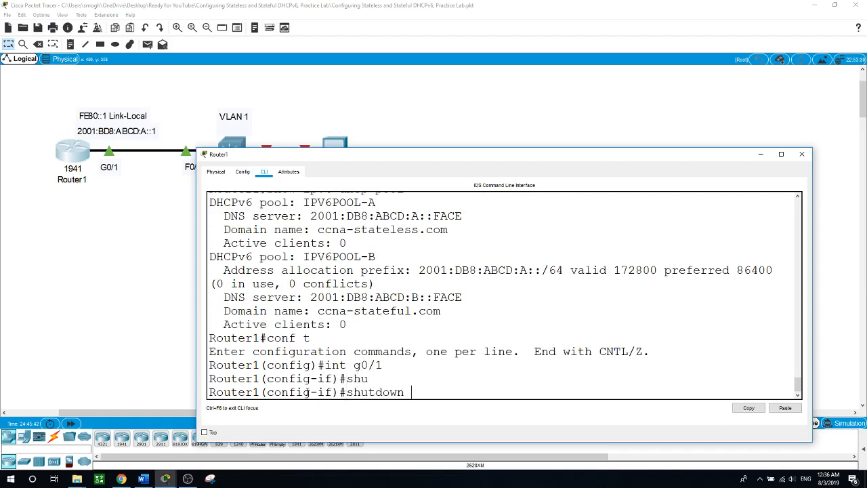
pyautogui.press('Return')
pyautogui.press('Return')
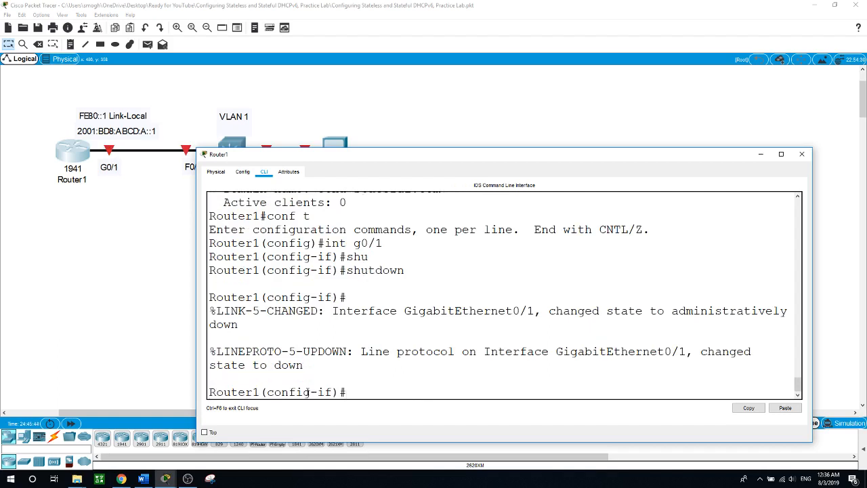
# Assign IPV6POOL-B as the DHCPv6 server pool on Router1's g0/1 interface
pyautogui.write('ipv6 dhcp se')
pyautogui.press('Tab')
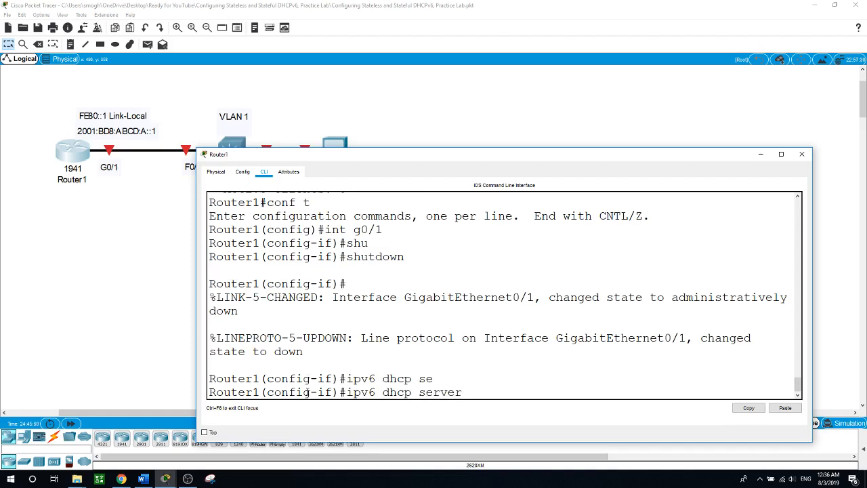
pyautogui.write('IPV6POOL-B')
pyautogui.press('Return')
# Enable the IPv6 ND managed-config-flag on Router1's g0/1 interface, consulting the command help for its options
pyautogui.write('ipv')
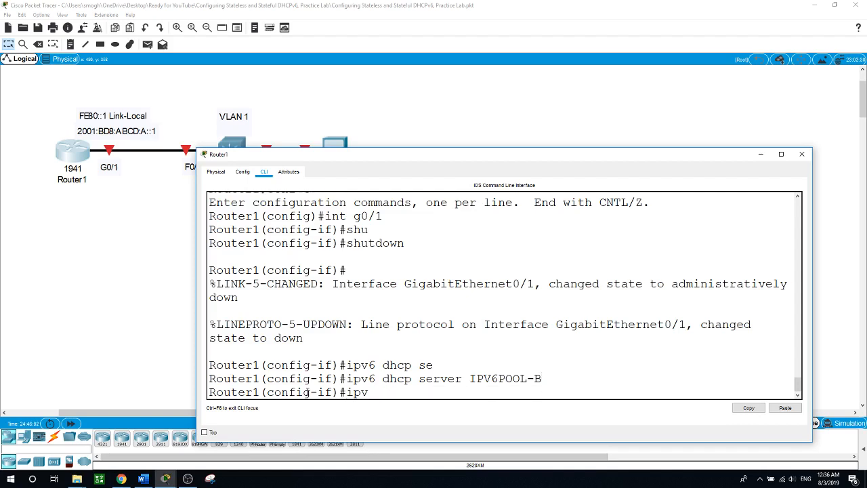
pyautogui.write('6')
pyautogui.write('nd ?m')
pyautogui.press('Tab')
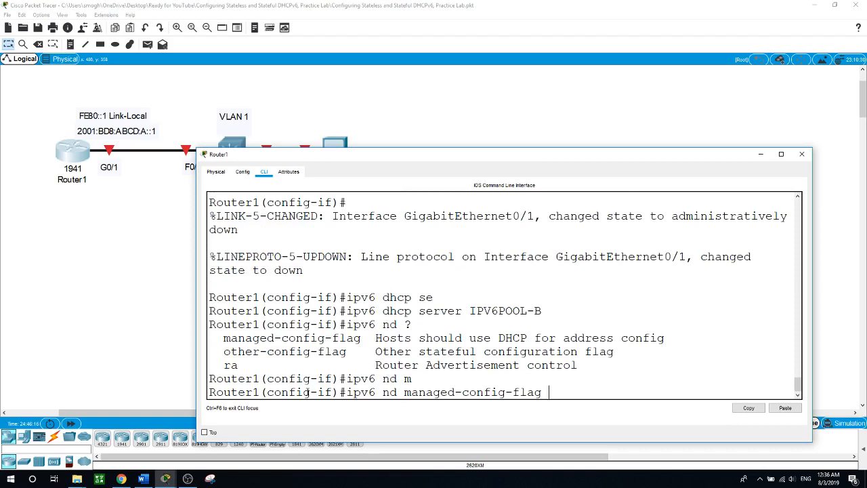
pyautogui.write('?')
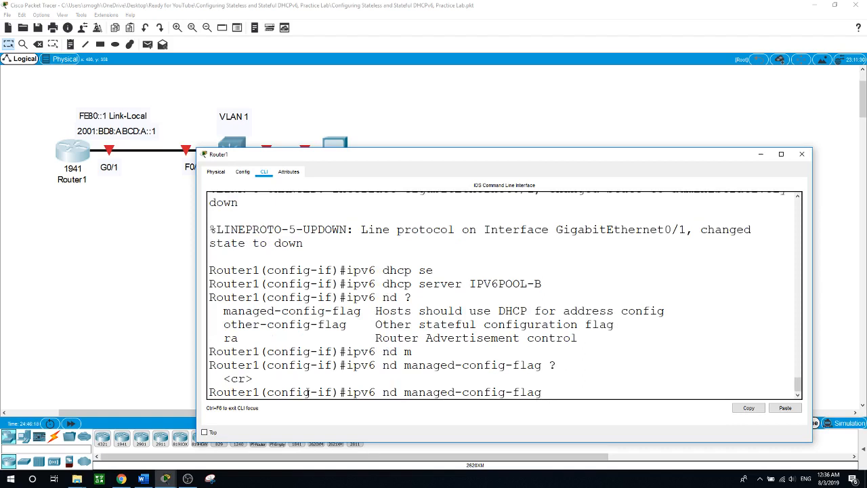
pyautogui.press('Return')
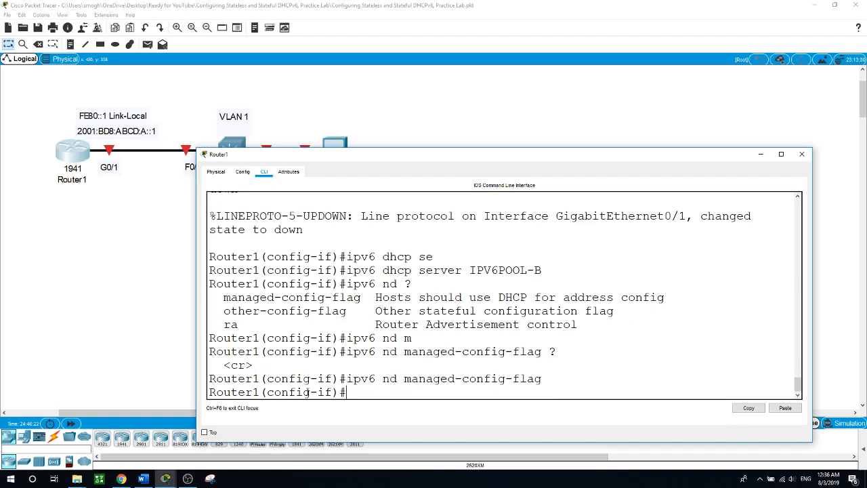
# Bring Router1's g0/1 interface back up with no shut and exit configuration mode
pyautogui.write('no shut')
pyautogui.press('Return')
pyautogui.press('Return')
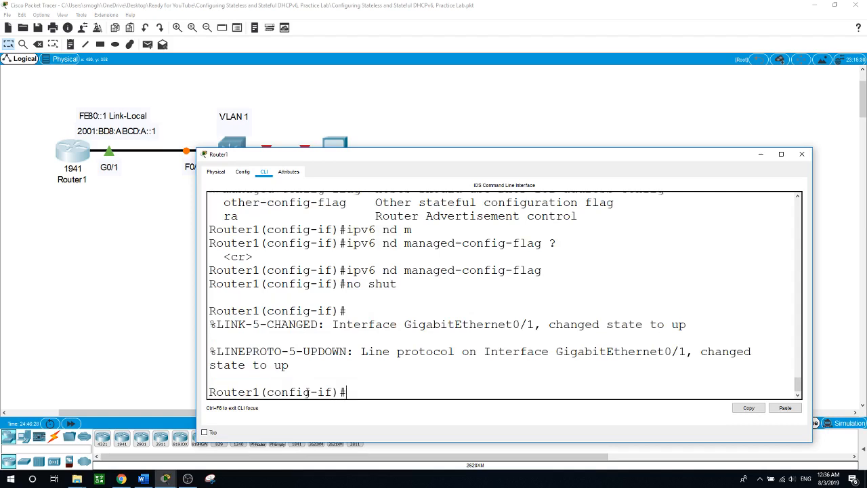
pyautogui.write('end')
pyautogui.press('Return')
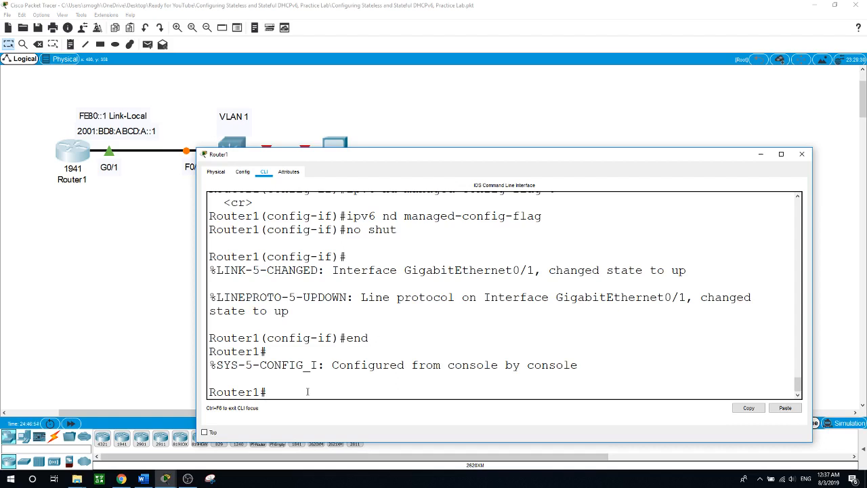
# Bring SW-1's FastEthernet0/6 interface back up with no shut in its current interface configuration mode
pyautogui.click(169, 257)
pyautogui.click(233, 155)
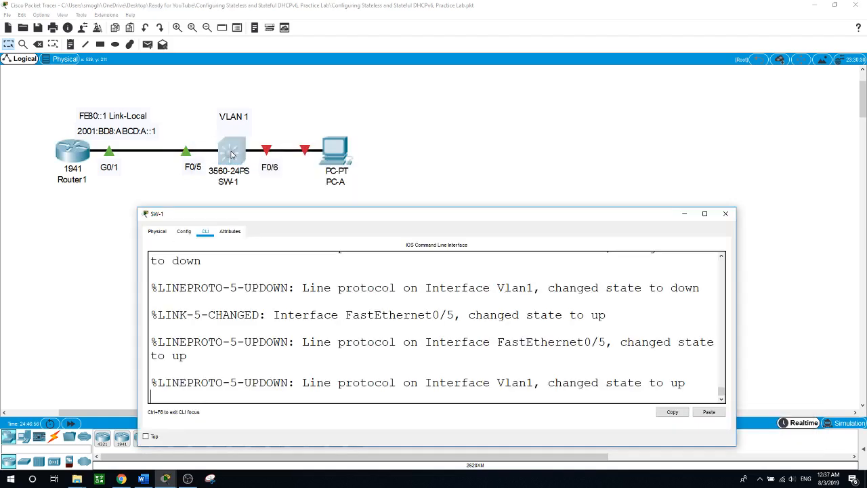
pyautogui.click(277, 383)
pyautogui.press('Return')
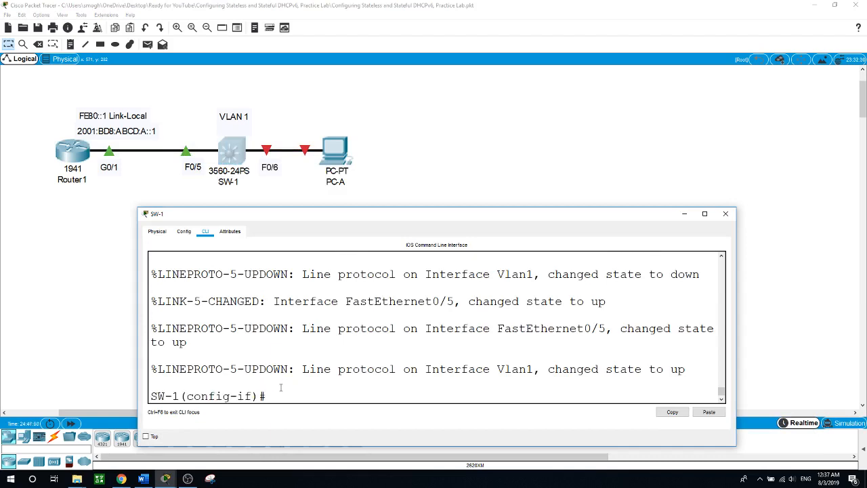
pyautogui.write('no shut')
pyautogui.press('Return')
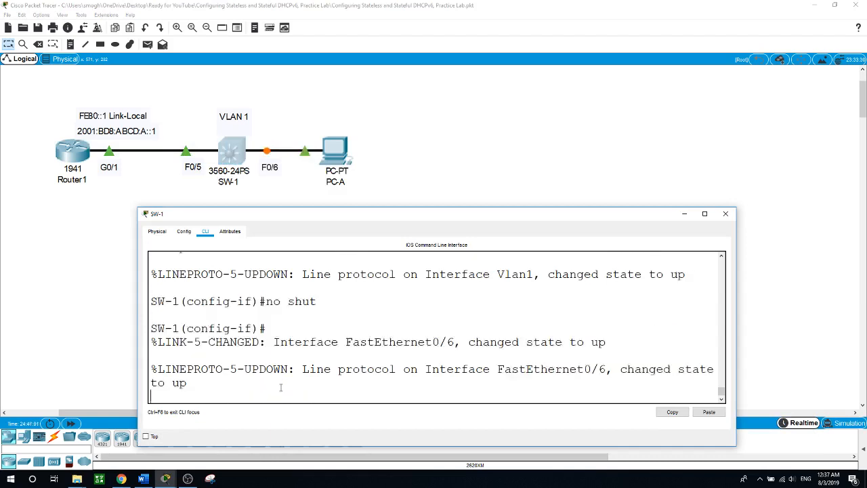
pyautogui.press('Return')
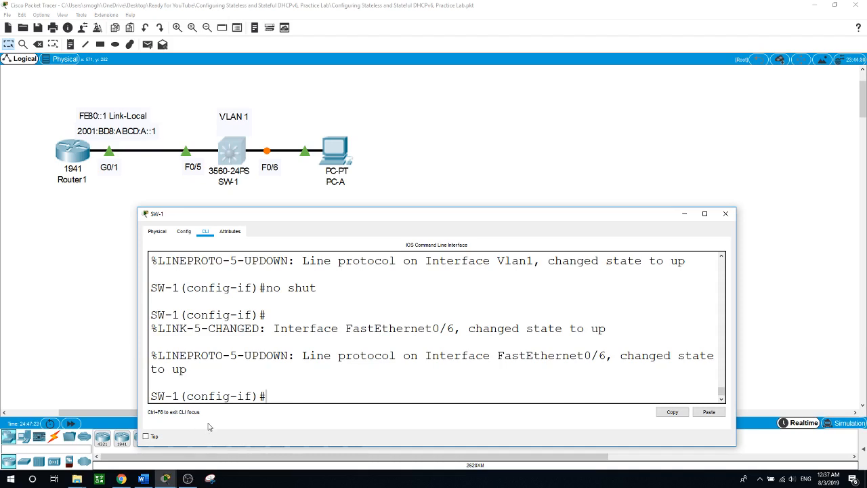
# Run show ipv6 interface g0/1 on Router1 and examine how hosts obtain their addresses
pyautogui.click(74, 218)
pyautogui.click(68, 153)
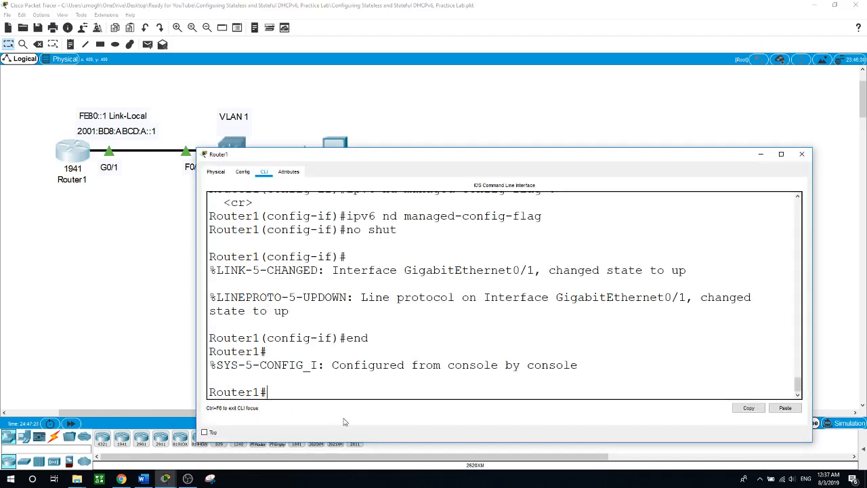
pyautogui.write('show ipv6 int')
pyautogui.press('Tab')
pyautogui.write('g')
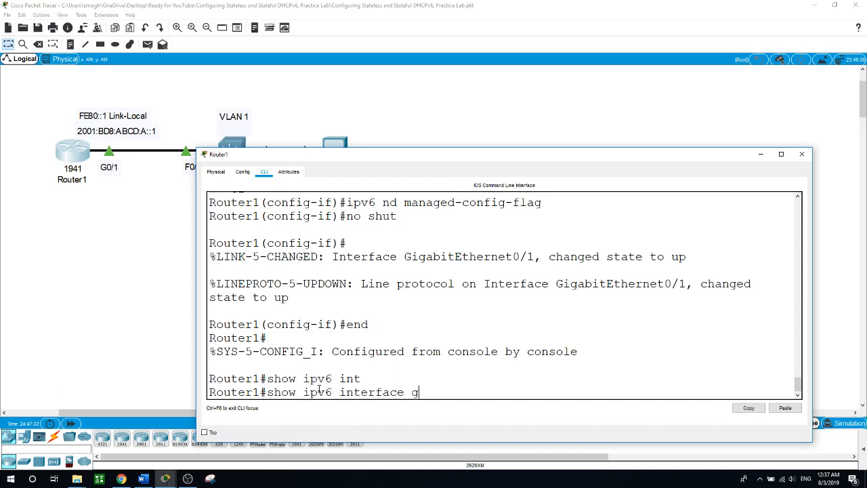
pyautogui.write('0/1')
pyautogui.press('Return')
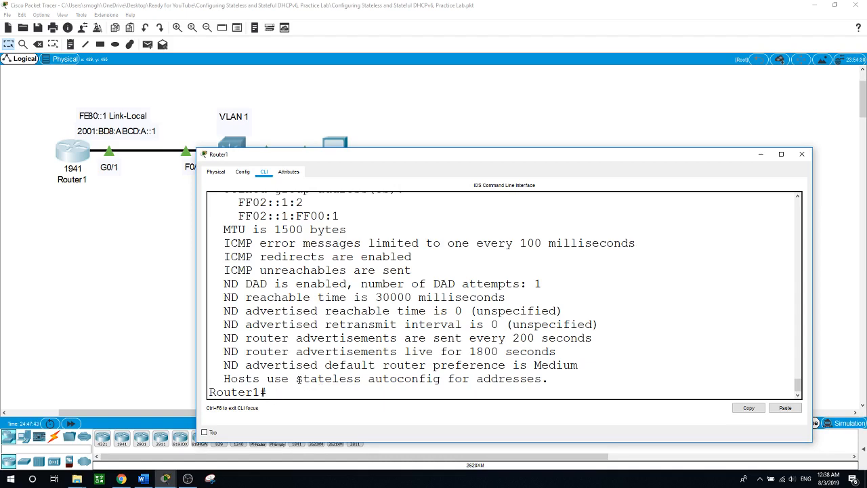
pyautogui.moveTo(297, 379); pyautogui.dragTo(362, 379)
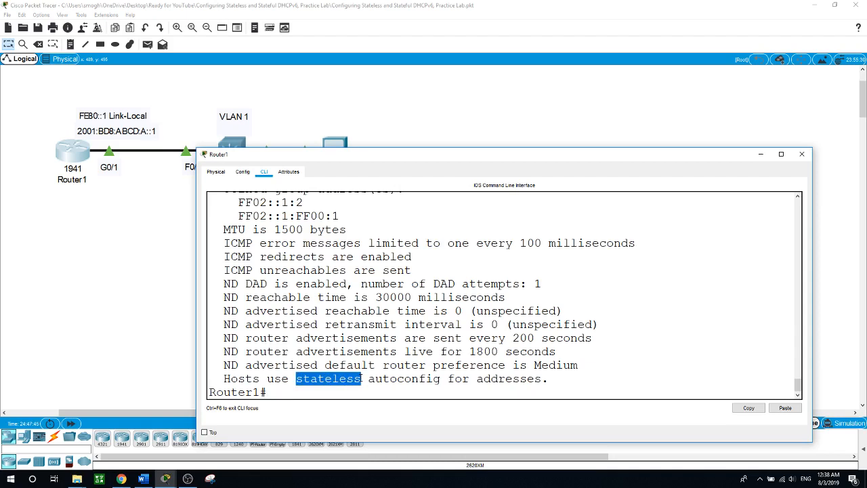
pyautogui.click(351, 392)
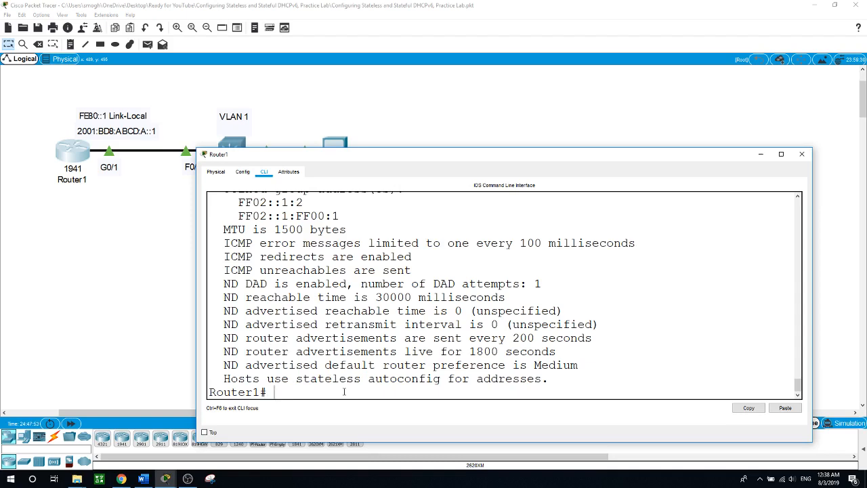
# Replace PC-A's command prompt with its IP Configuration and review the IPv6 DHCP address, gateway and DNS server
pyautogui.click(150, 289)
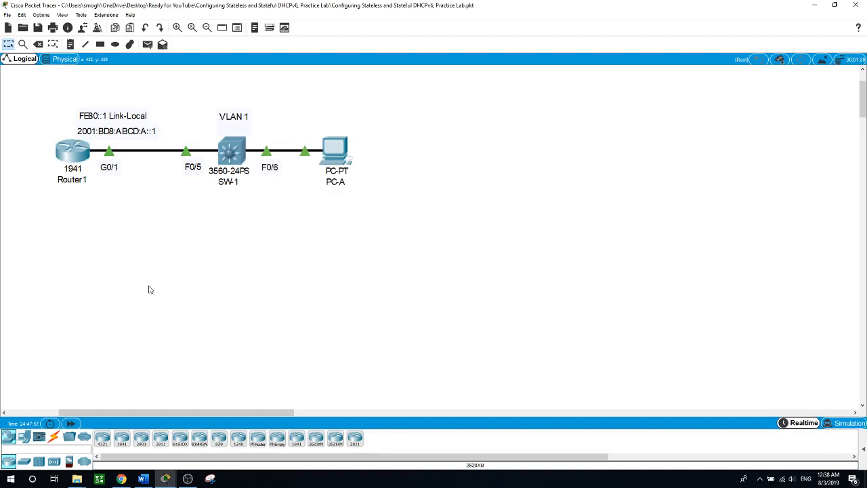
pyautogui.click(336, 153)
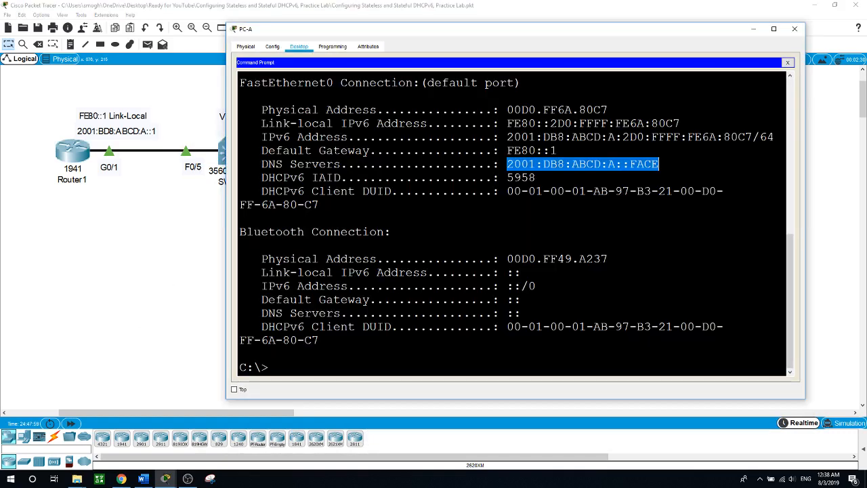
pyautogui.click(787, 63)
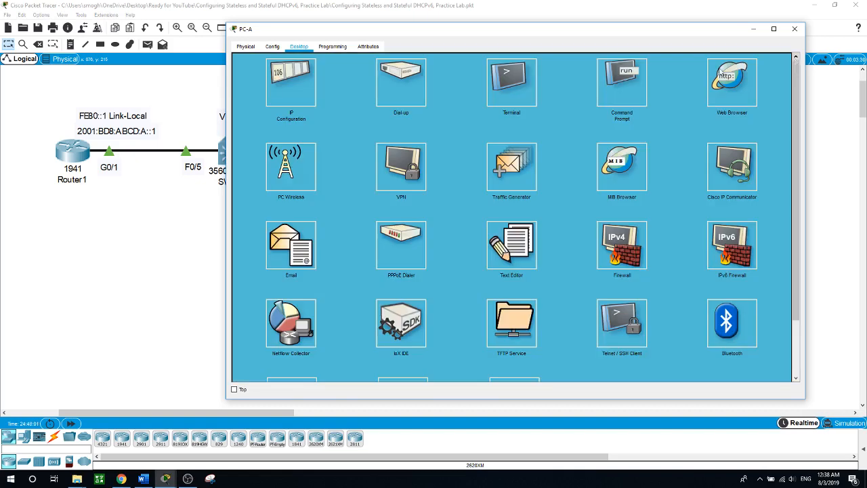
pyautogui.click(287, 95)
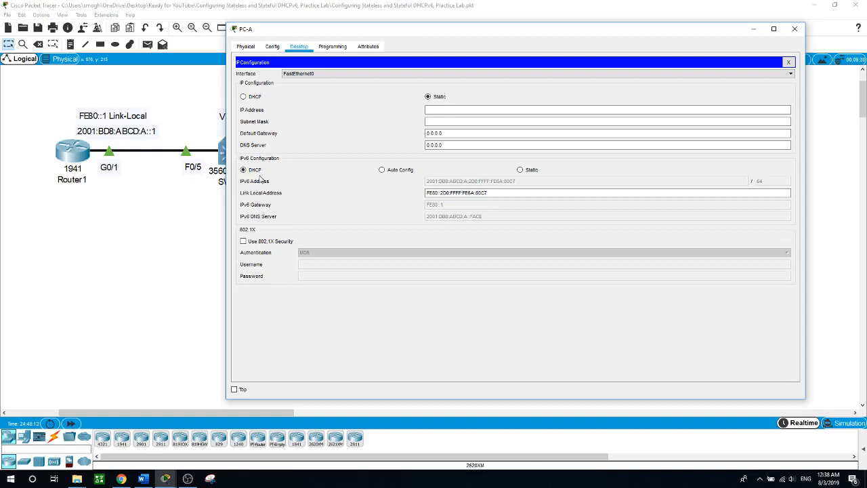
pyautogui.click(190, 237)
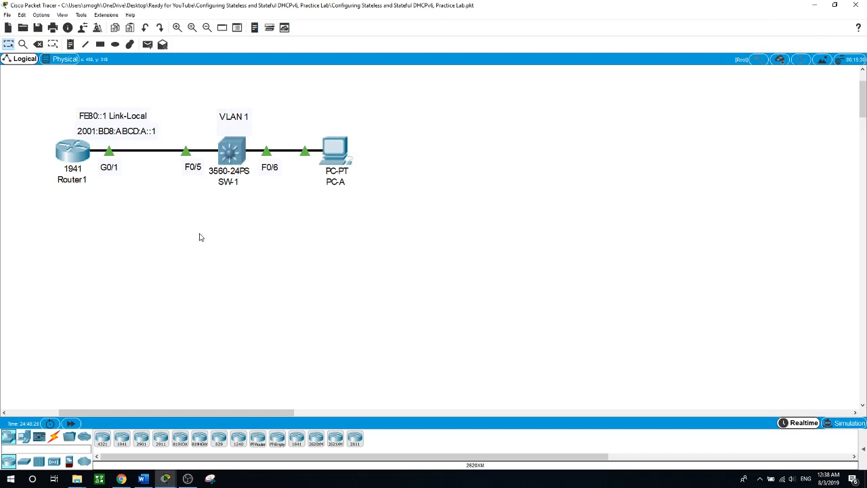
# Run show ipv6 dhcp pool on Router1 and examine IPV6POOL-B's DNS server, domain name and active clients
pyautogui.click(69, 156)
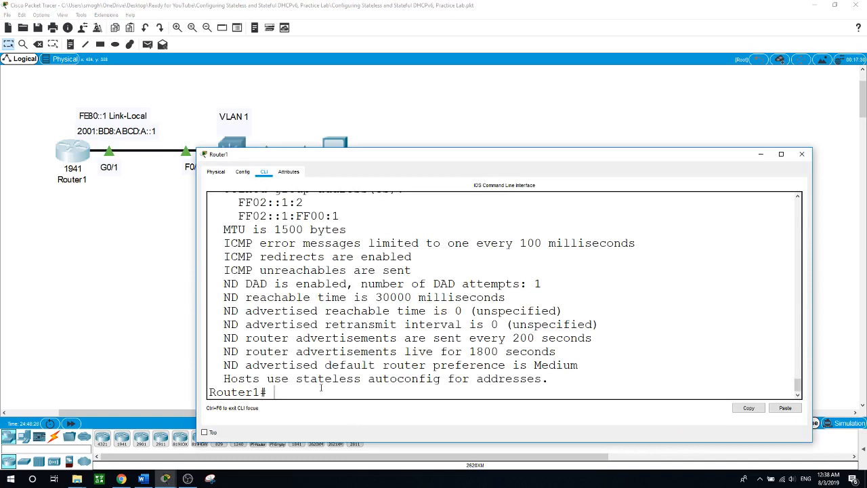
pyautogui.write('show ipv6 dhcp pool')
pyautogui.press('Return')
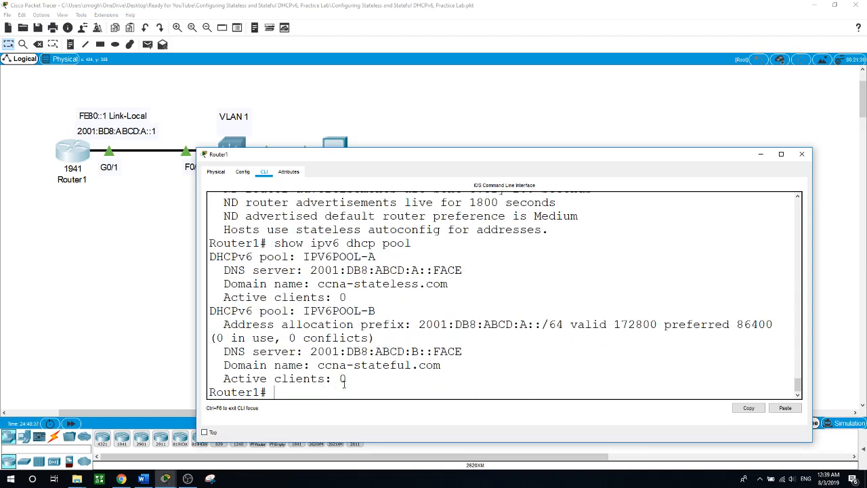
pyautogui.moveTo(223, 351); pyautogui.dragTo(464, 352)
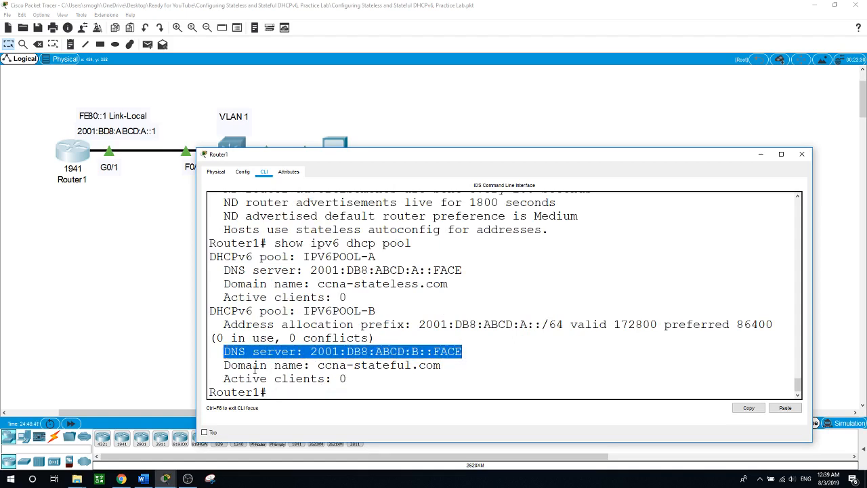
pyautogui.moveTo(224, 364); pyautogui.dragTo(441, 366)
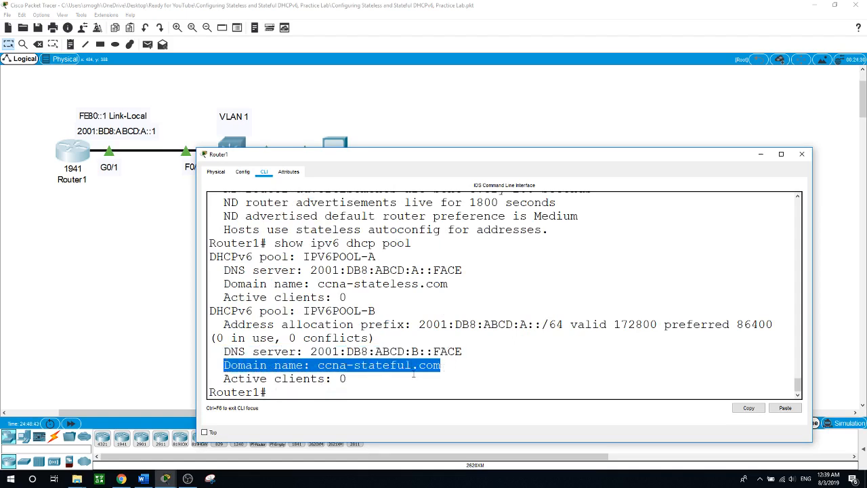
pyautogui.click(338, 379)
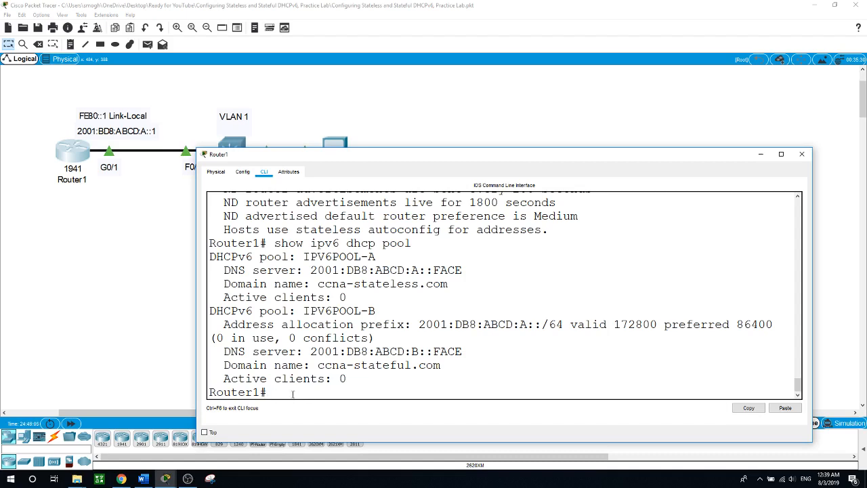
pyautogui.moveTo(332, 380); pyautogui.dragTo(348, 379)
pyautogui.moveTo(224, 352); pyautogui.dragTo(454, 351)
pyautogui.moveTo(231, 365); pyautogui.dragTo(441, 365)
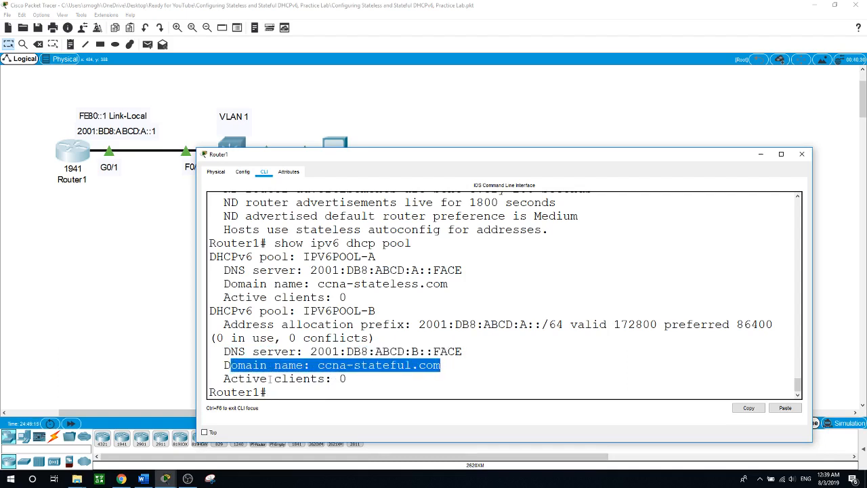
pyautogui.click(337, 378)
pyautogui.moveTo(337, 379); pyautogui.dragTo(347, 379)
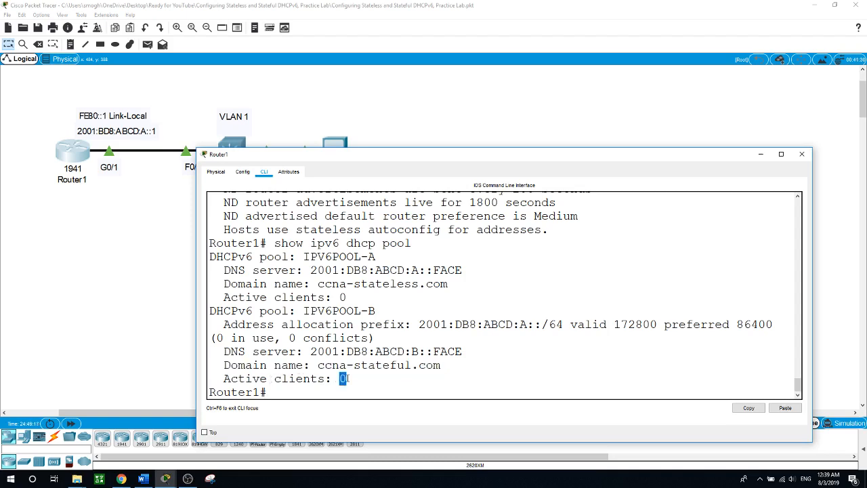
# Recheck PC-A's IPv6 configuration against the stateful pool settings, and return to the topology
pyautogui.click(365, 137)
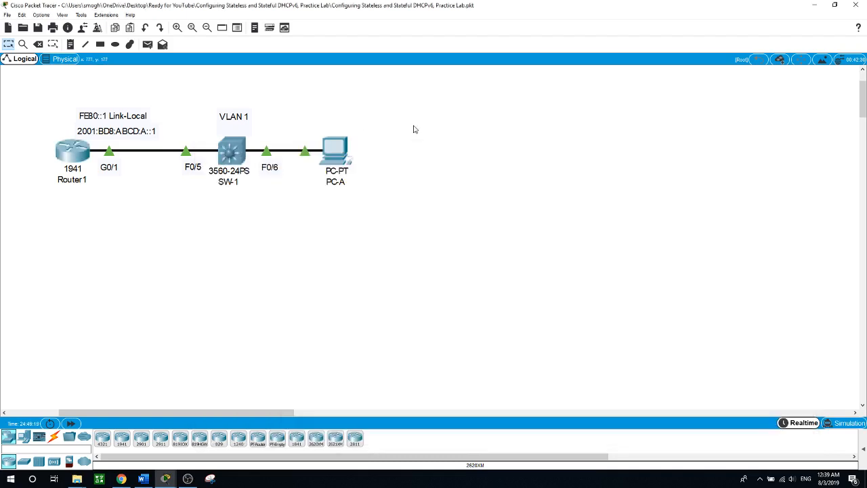
pyautogui.click(334, 145)
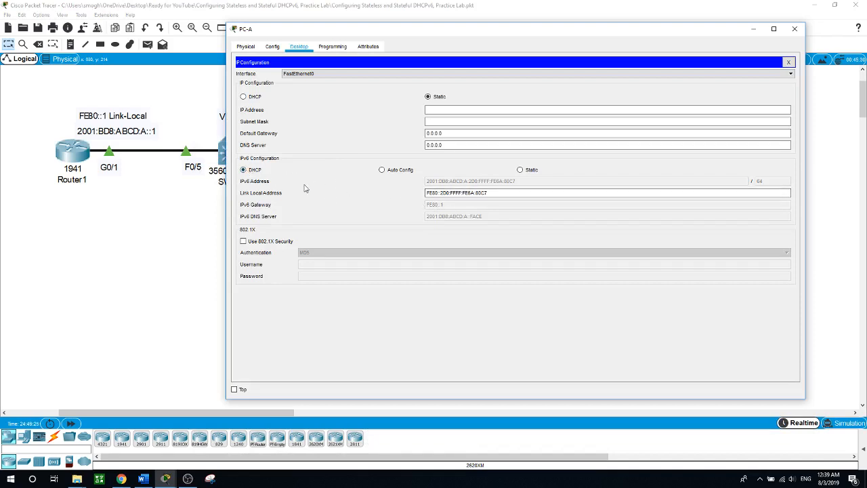
pyautogui.click(190, 240)
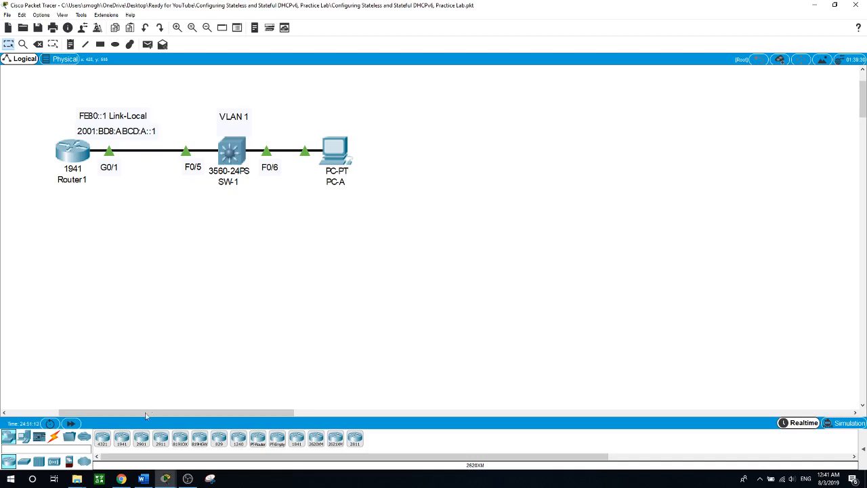
pyautogui.click(189, 479)
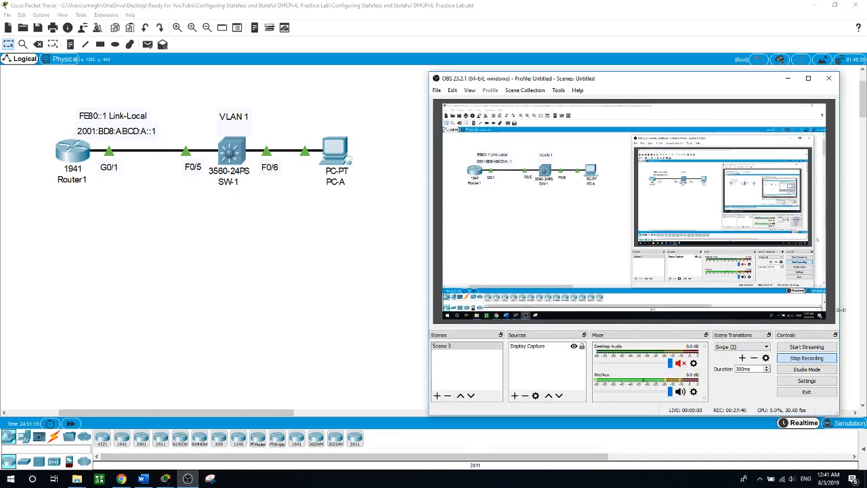